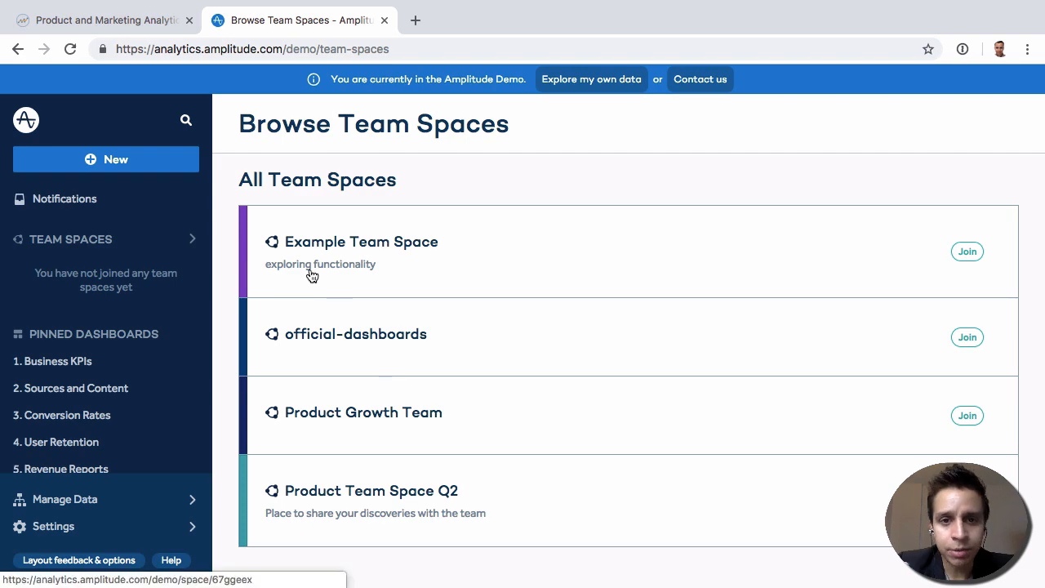
- Create a new Segmentation chart and select User Sign Up as its first event
click(107, 158)
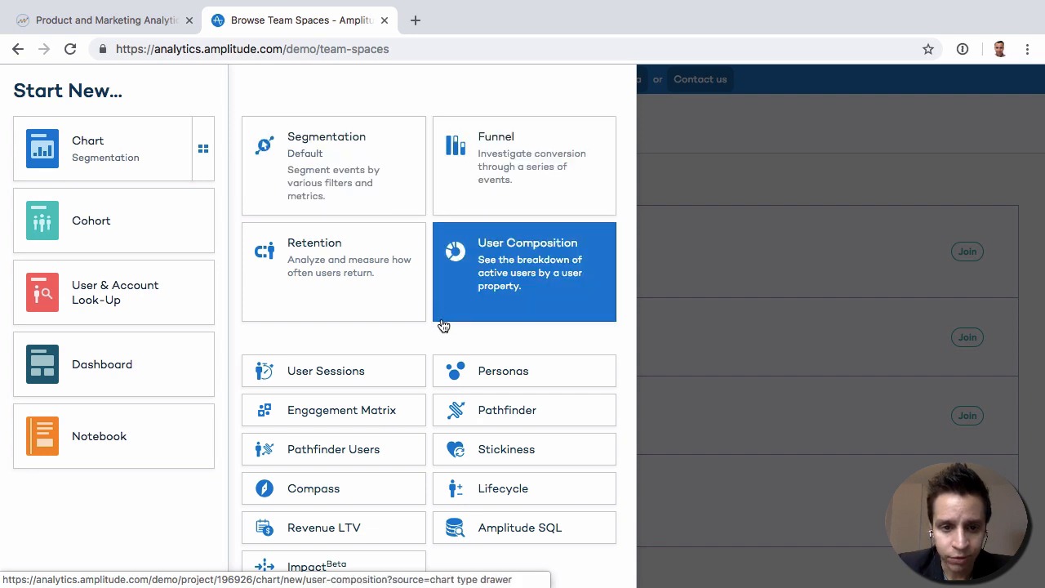
click(356, 148)
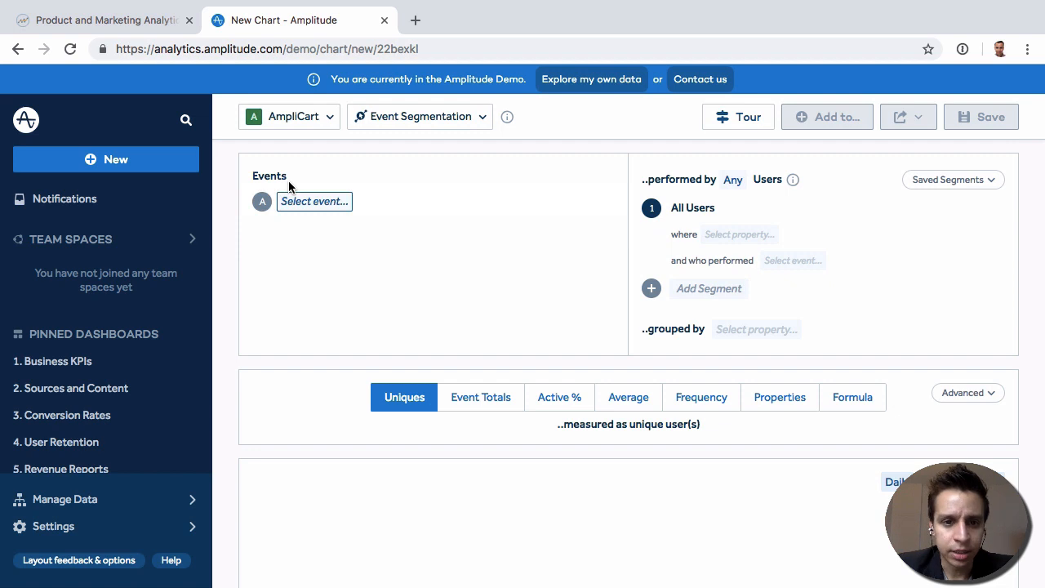
click(312, 203)
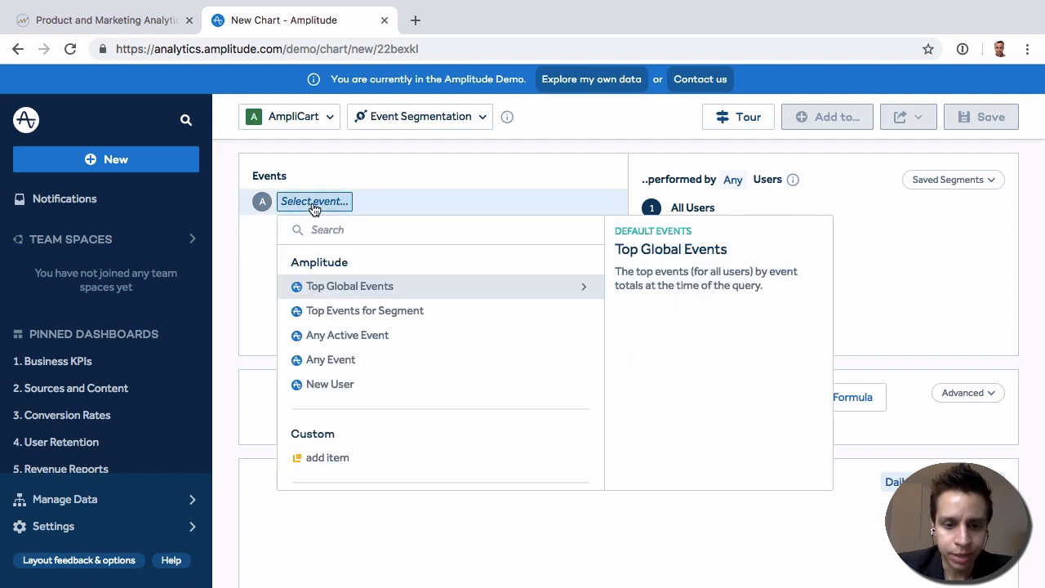
scroll(412, 321, down, 5)
scroll(412, 321, down, 5)
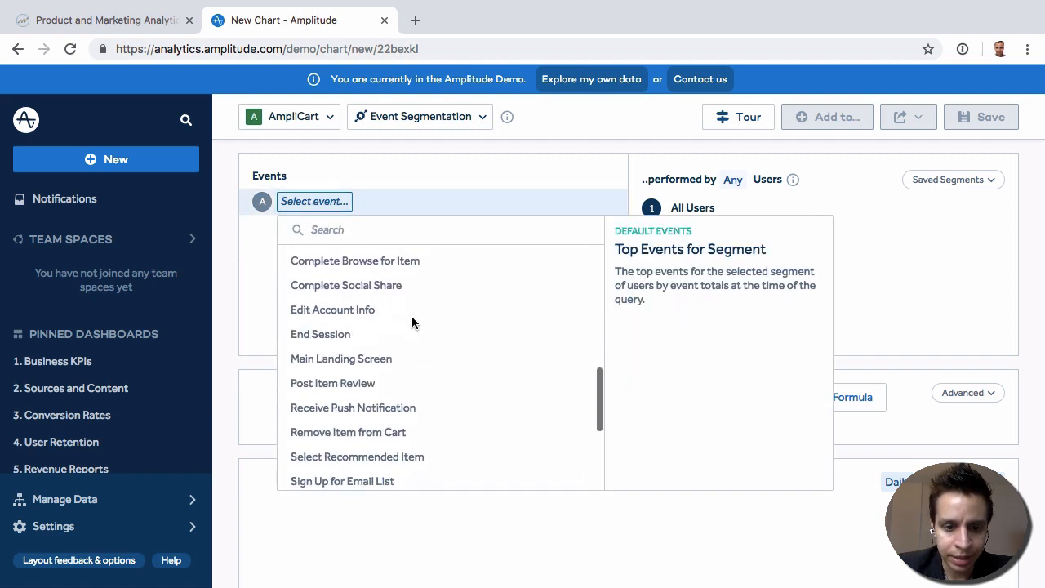
scroll(412, 322, up, 10)
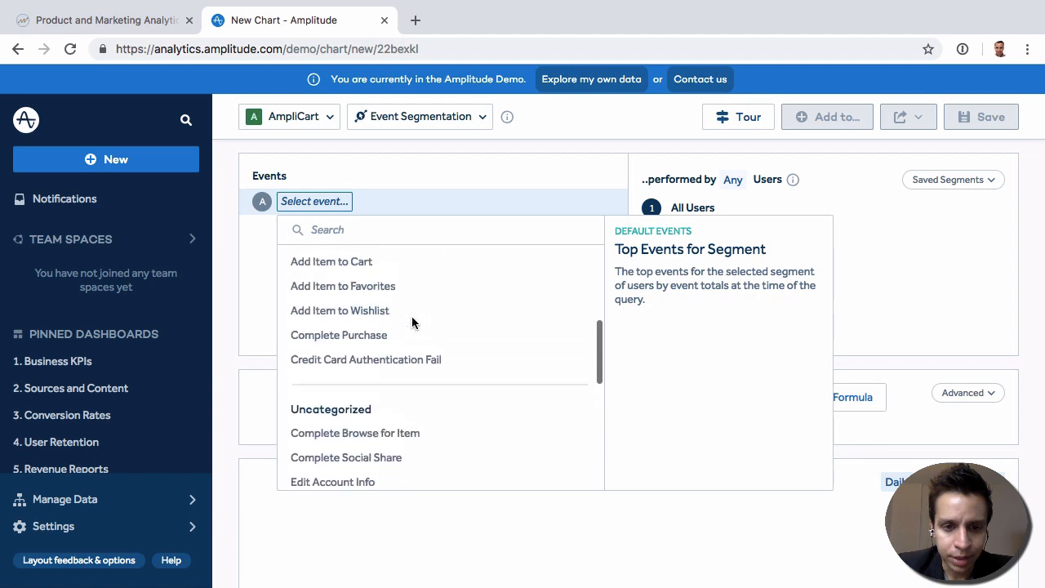
scroll(412, 323, down, 8)
scroll(412, 321, down, 5)
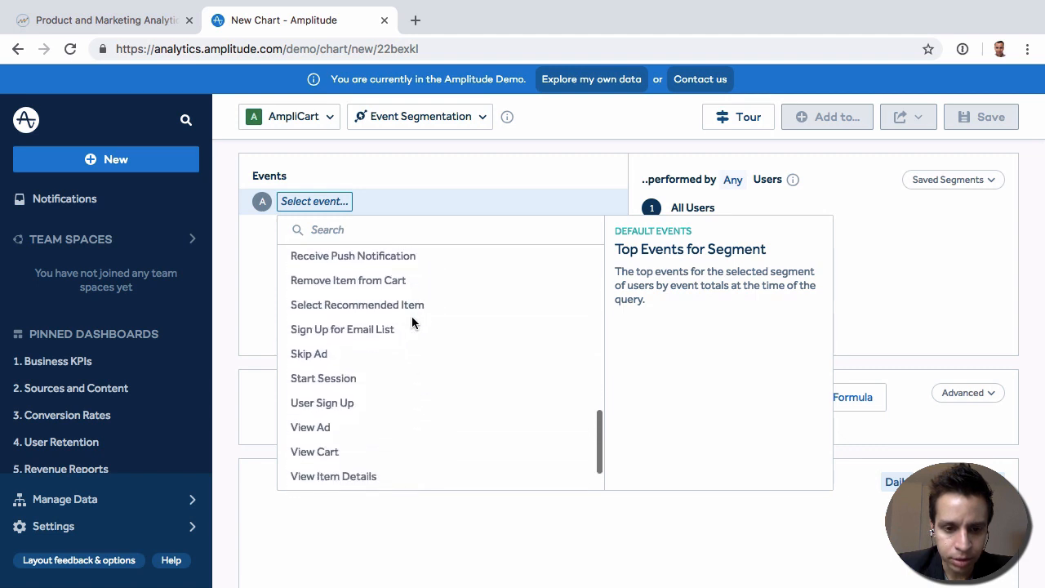
click(400, 374)
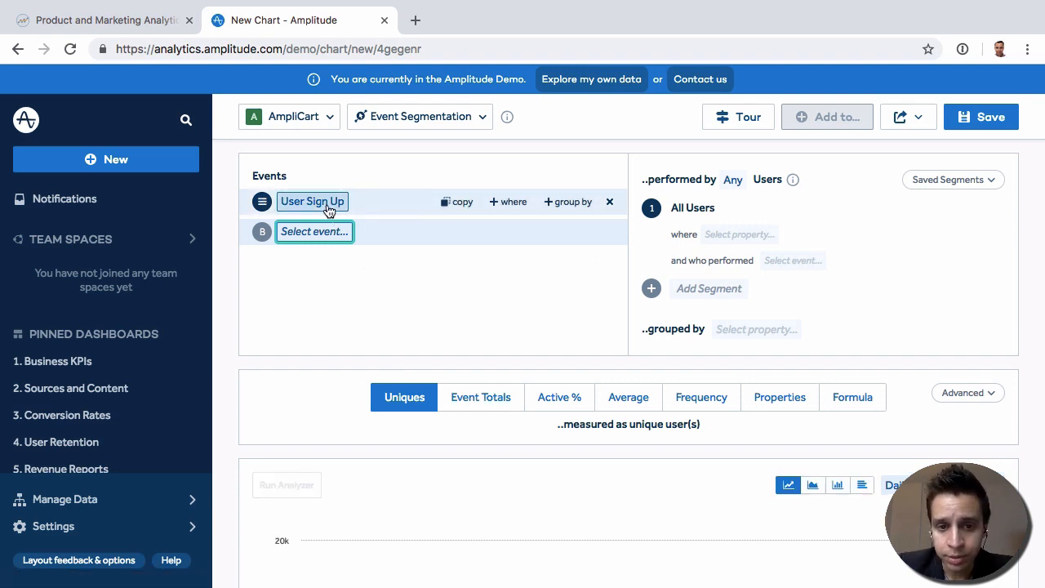
- Set the User Sign Up chart's time interval to Weekly
mouse_move(328, 209)
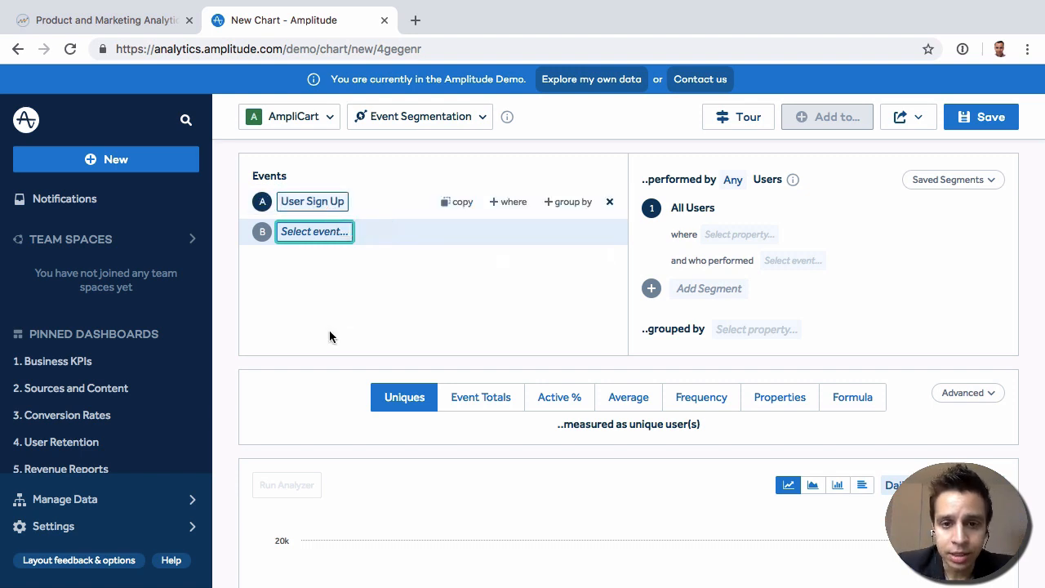
scroll(512, 316, down, 5)
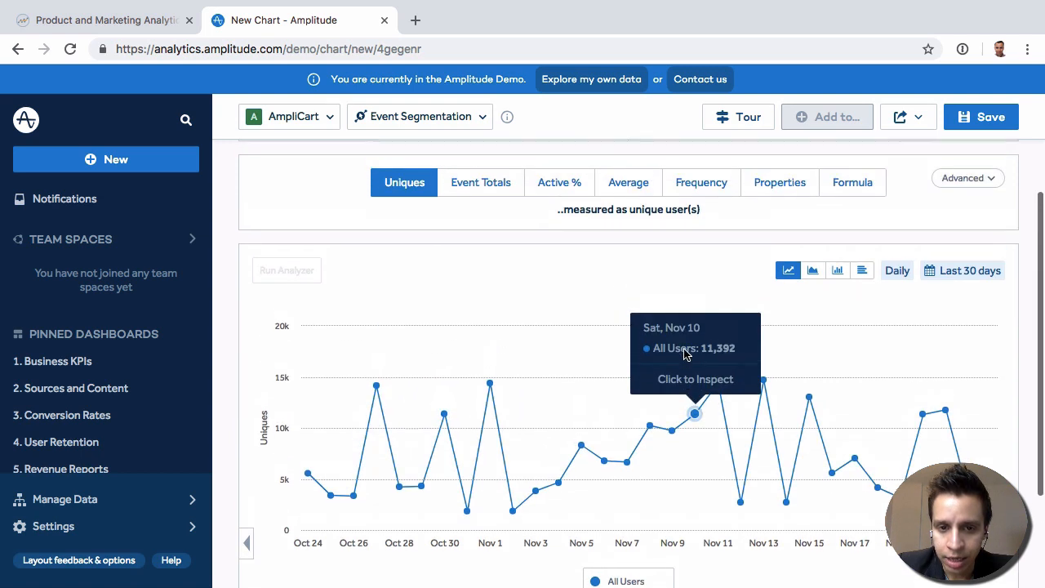
scroll(693, 367, up, 1)
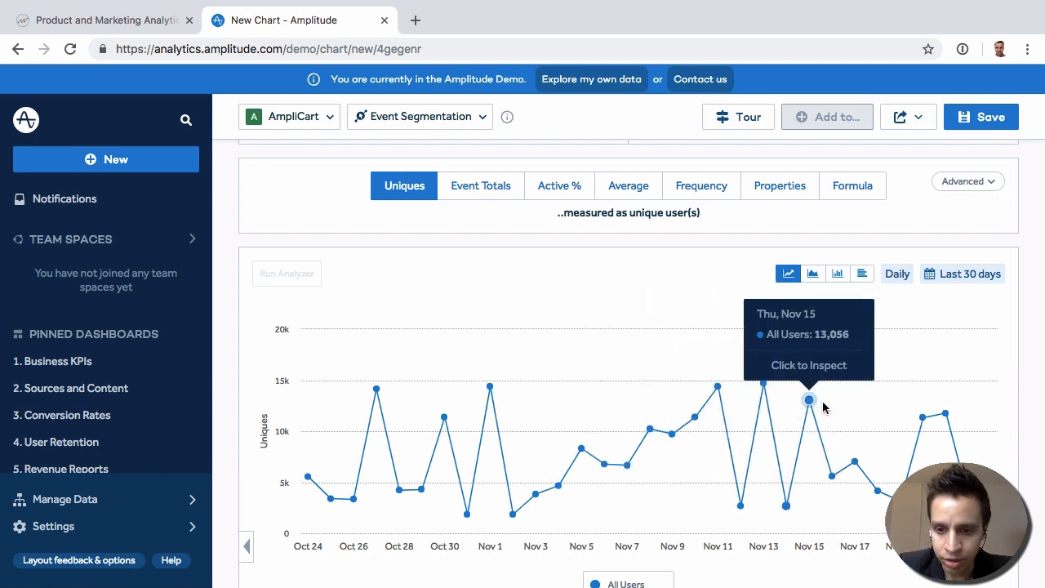
click(901, 277)
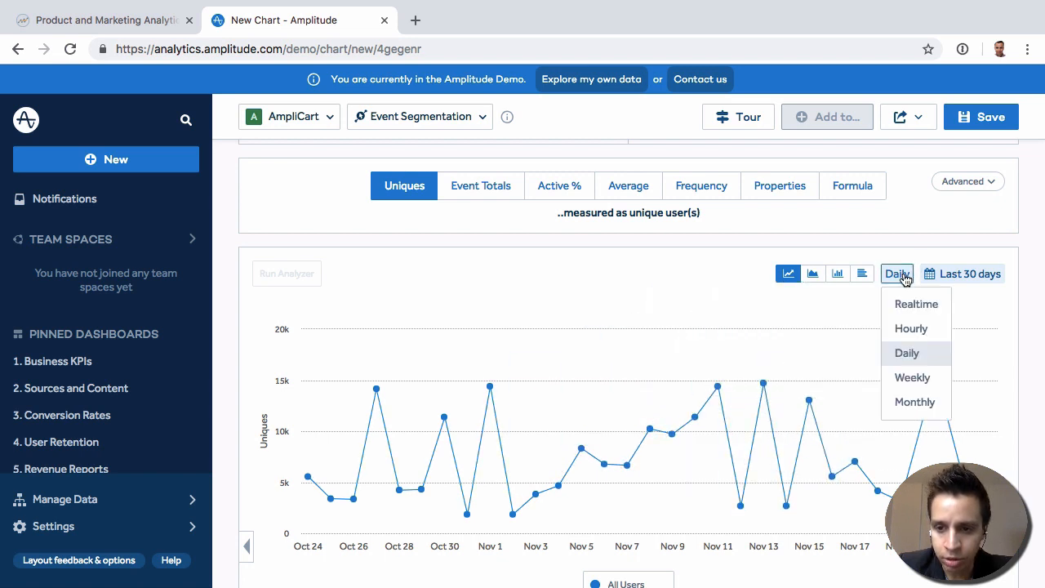
click(925, 378)
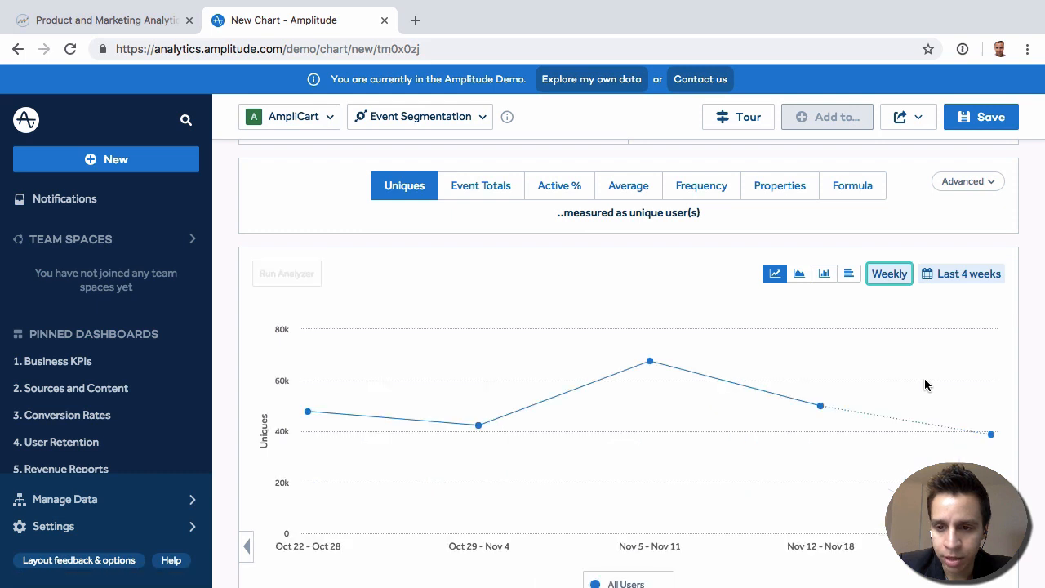
- Look over the chart's interval choices and its date range calendar without changing them
click(890, 274)
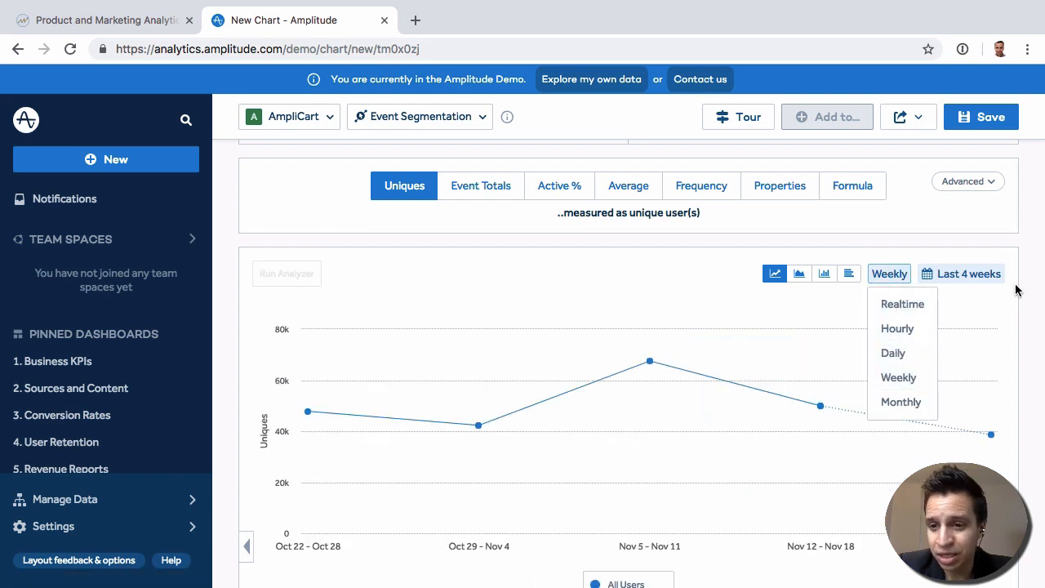
click(978, 275)
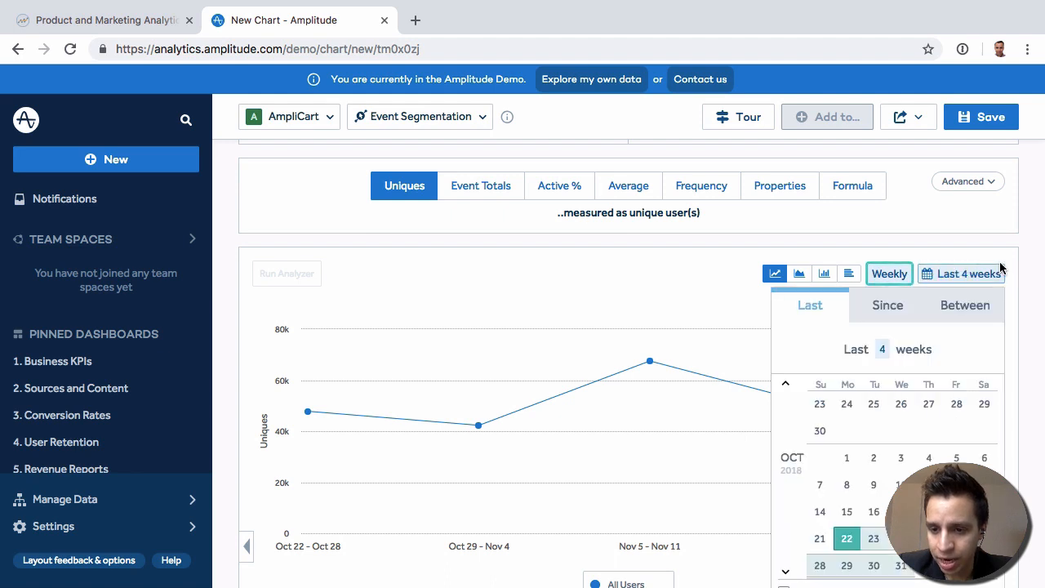
scroll(947, 283, down, 1)
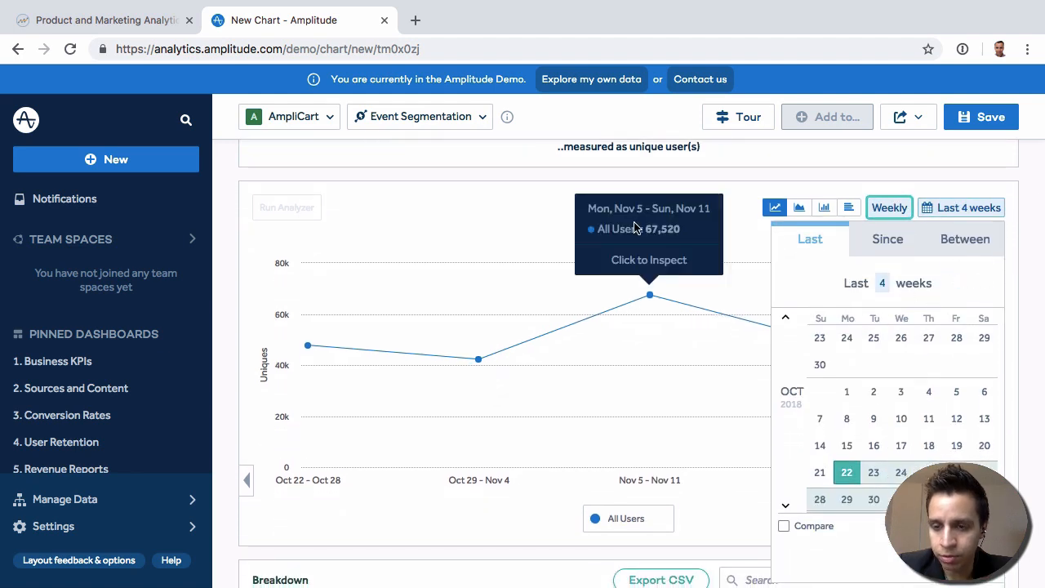
click(461, 210)
scroll(461, 210, up, 1)
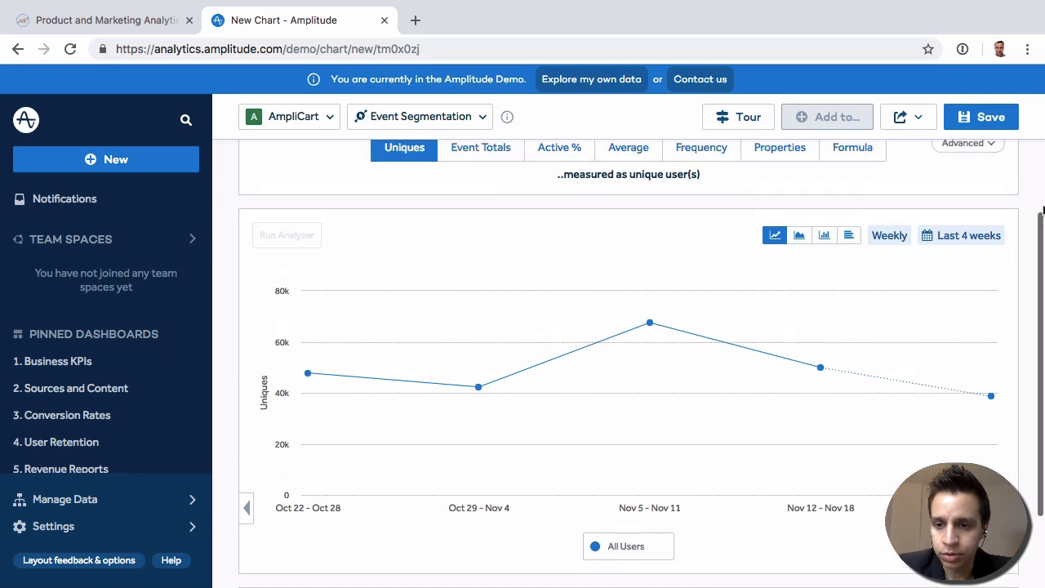
- Return the chart's time interval to Daily
click(889, 237)
click(912, 313)
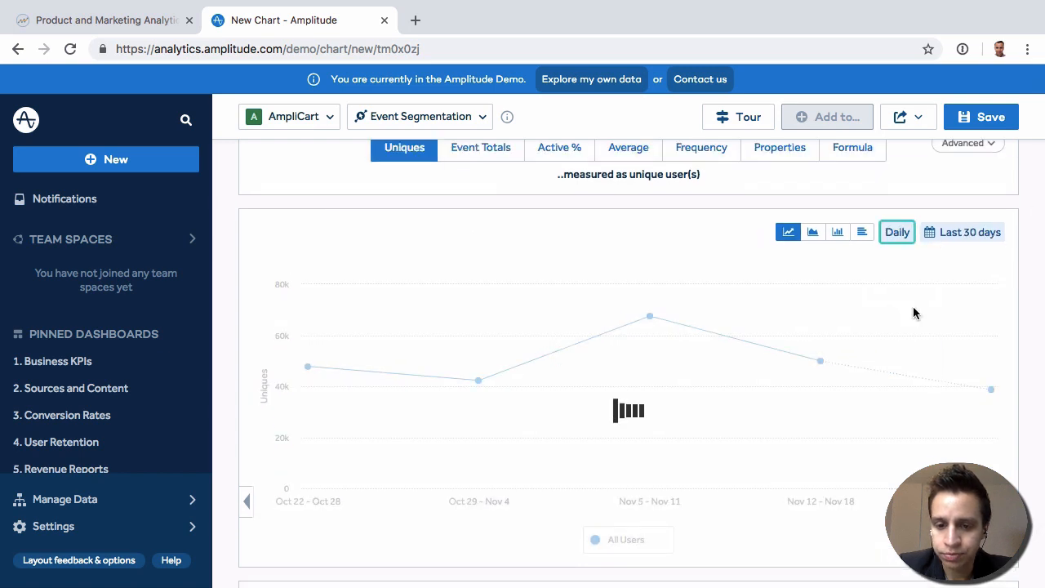
scroll(591, 348, up, 3)
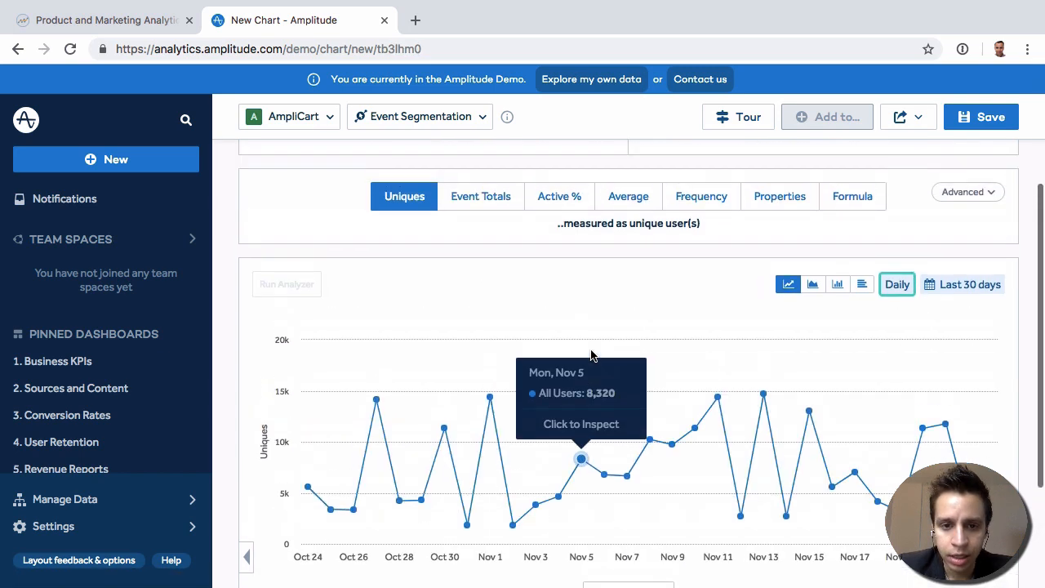
- Measure the User Sign Up chart by Event Totals and switch the metric to Active %
scroll(530, 531, down, 2)
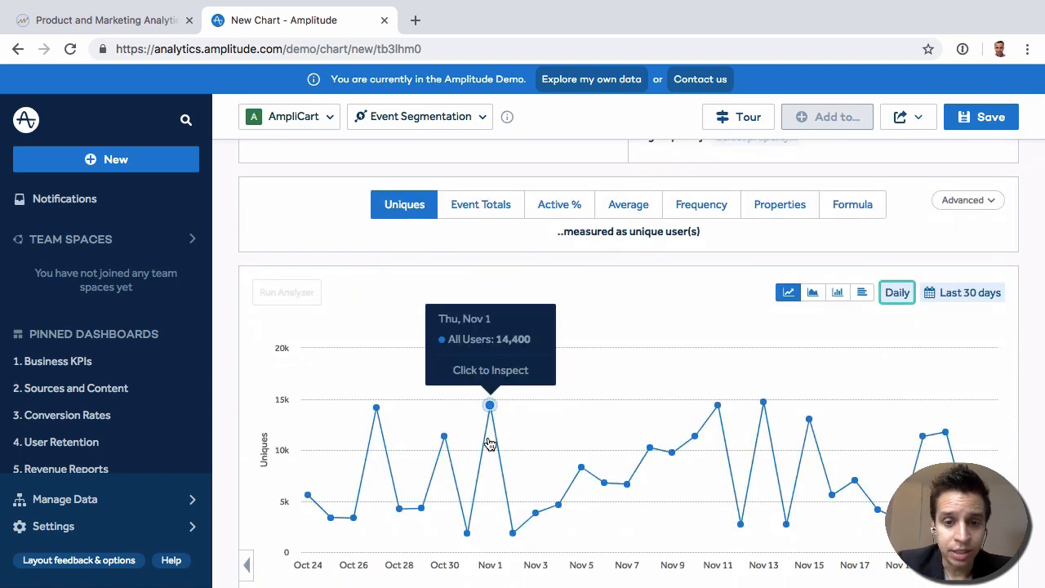
click(496, 206)
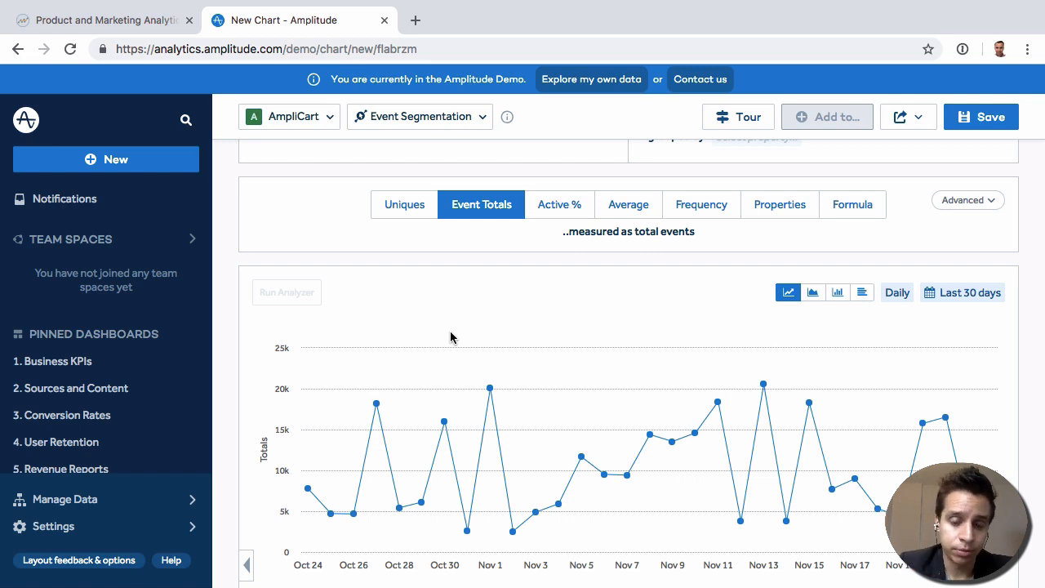
click(569, 209)
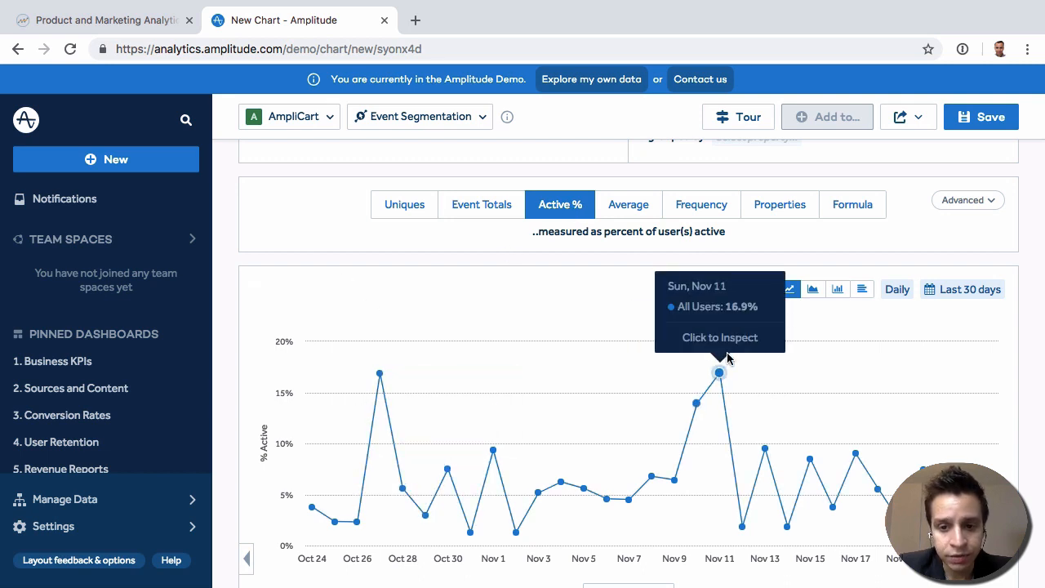
- Review the list of events available for event A and leave User Sign Up selected
scroll(525, 270, up, 1)
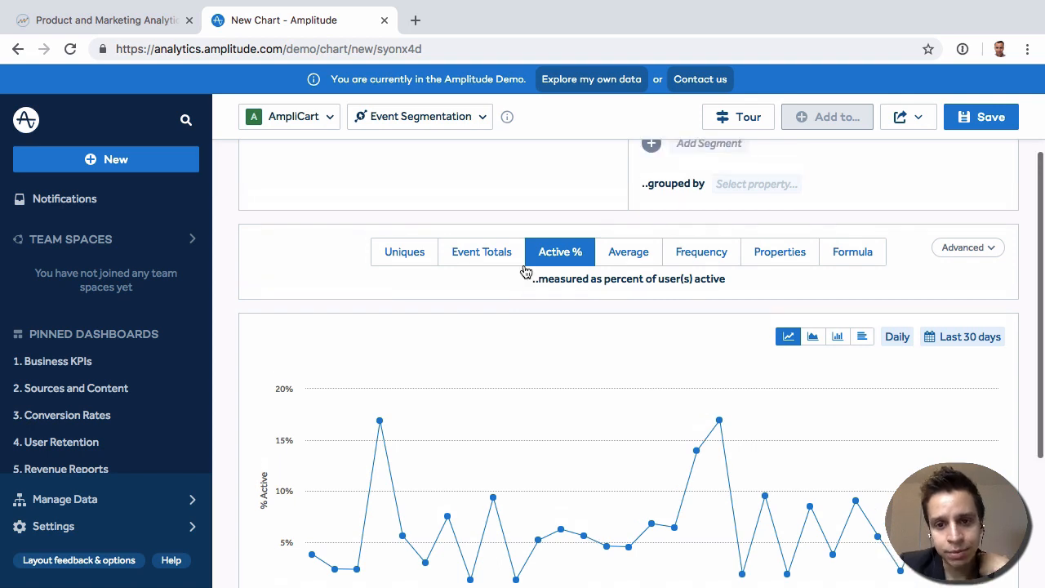
scroll(527, 272, up, 1)
scroll(526, 272, up, 6)
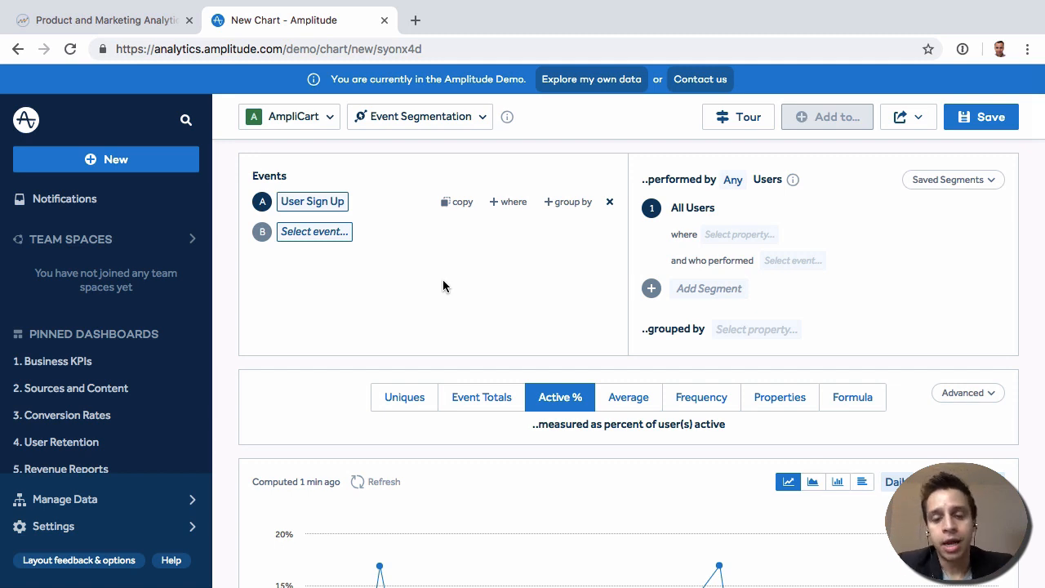
scroll(611, 326, down, 1)
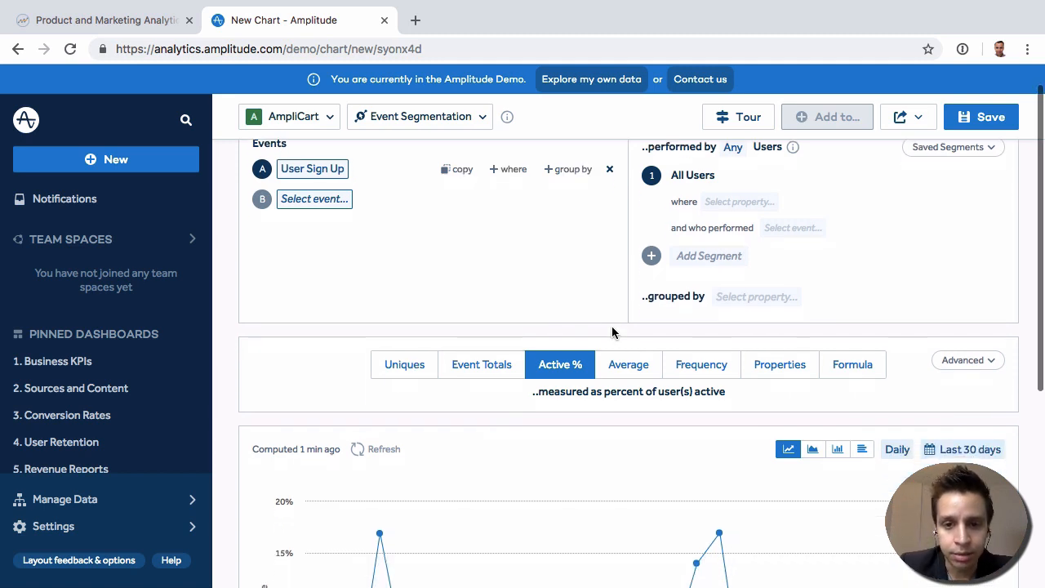
scroll(607, 326, up, 1)
click(318, 204)
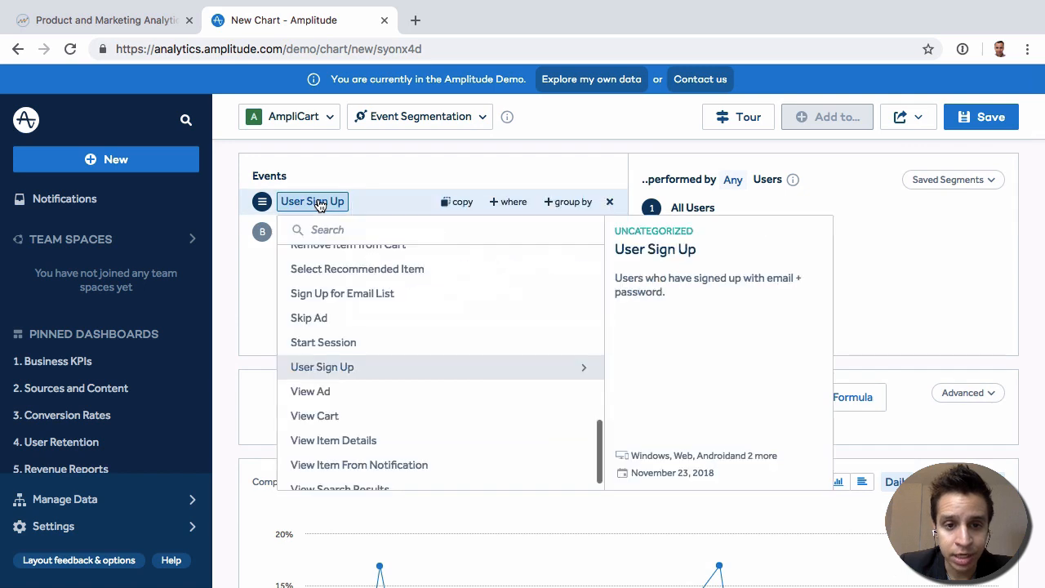
scroll(414, 381, up, 10)
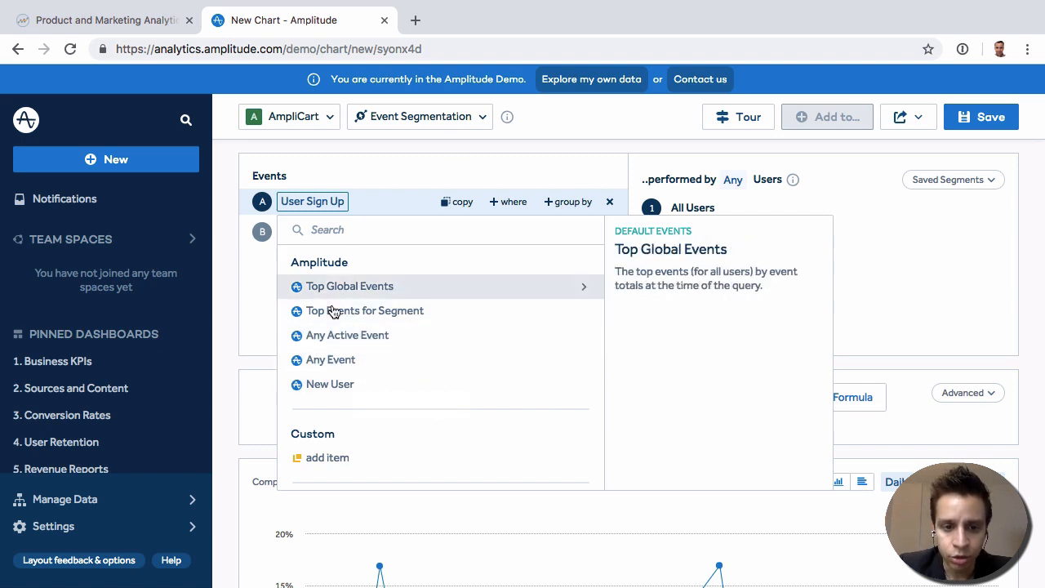
scroll(330, 327, down, 4)
scroll(329, 324, down, 5)
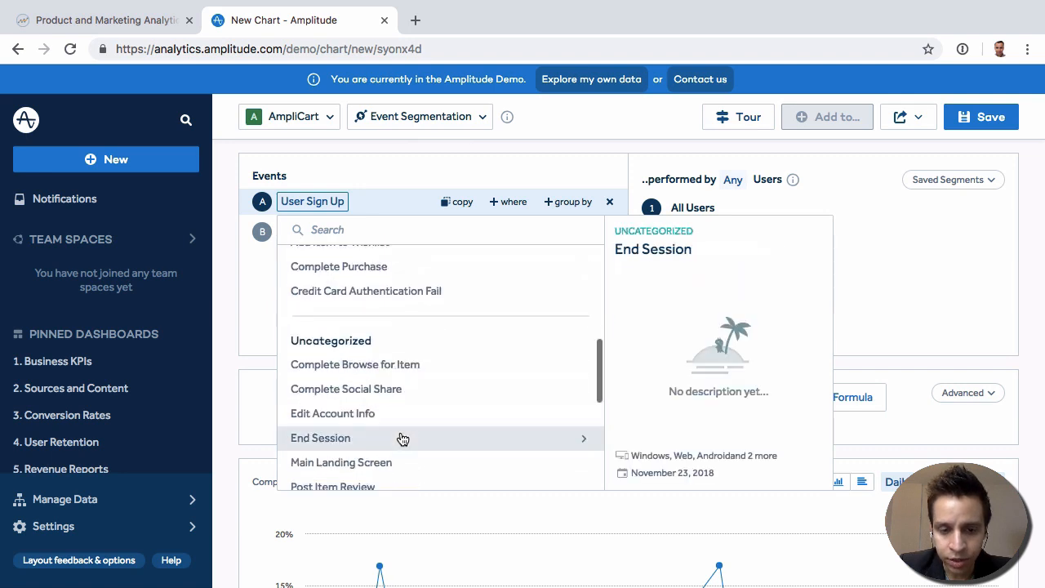
scroll(384, 388, down, 5)
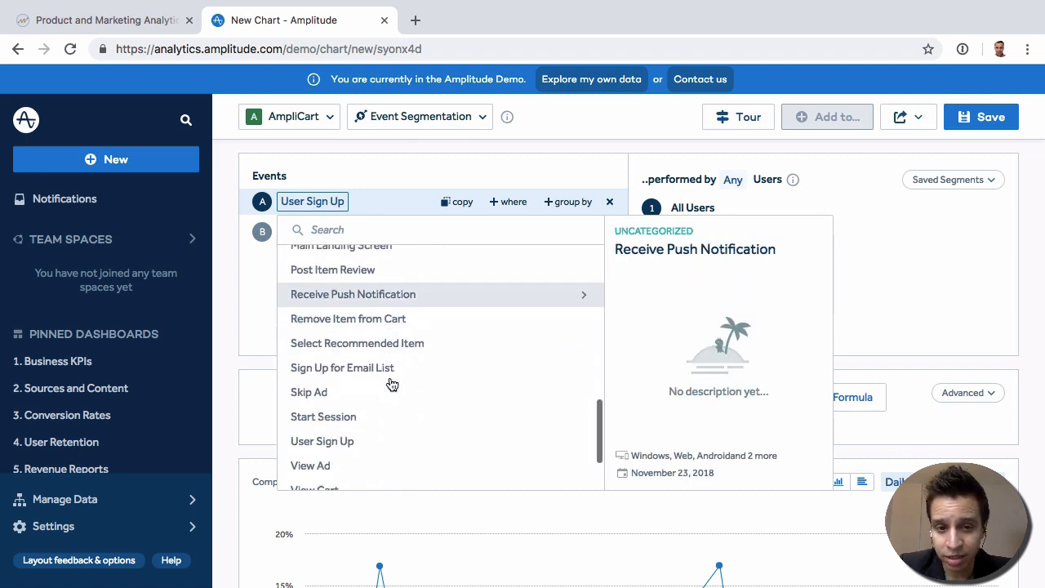
click(271, 319)
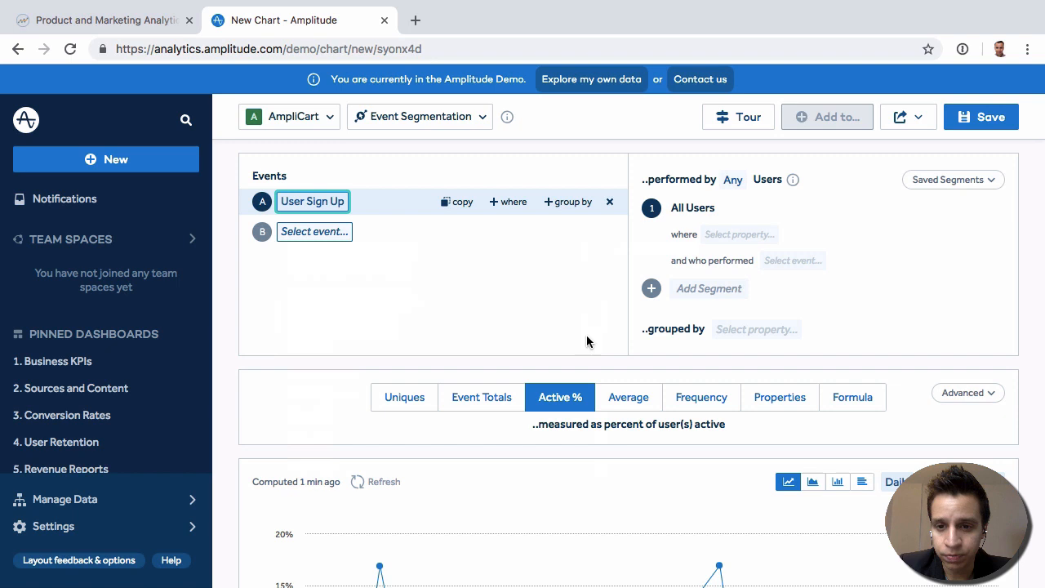
- Browse the built-in and custom user properties available for filtering the All Users segment
click(745, 236)
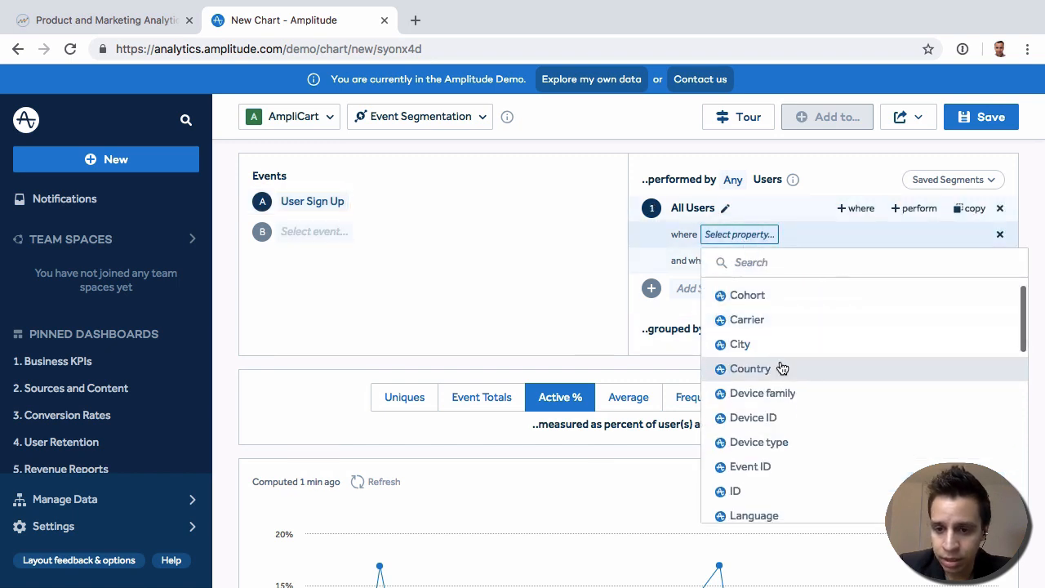
scroll(774, 338, up, 1)
scroll(774, 331, down, 3)
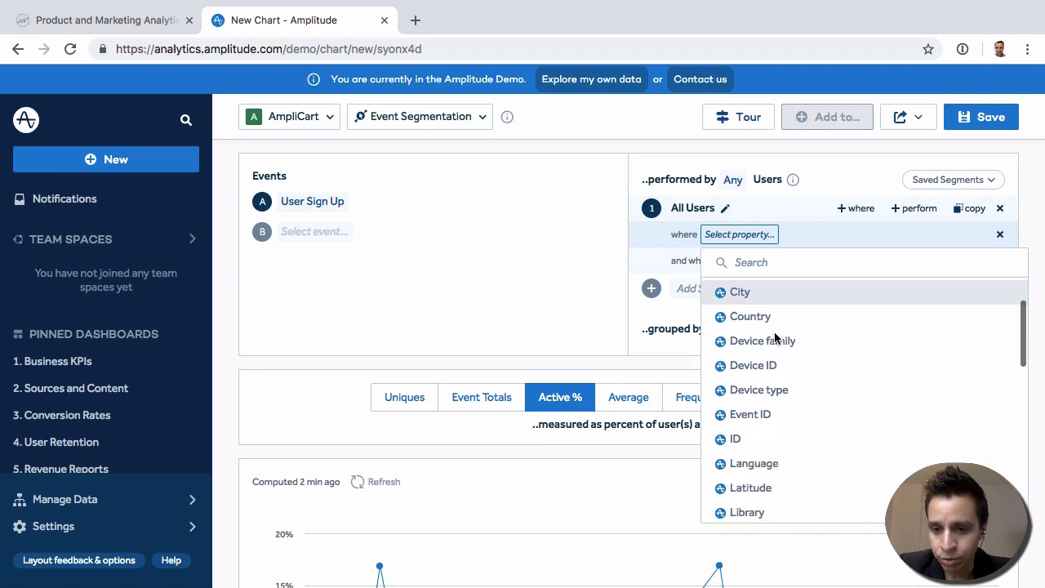
scroll(776, 337, down, 2)
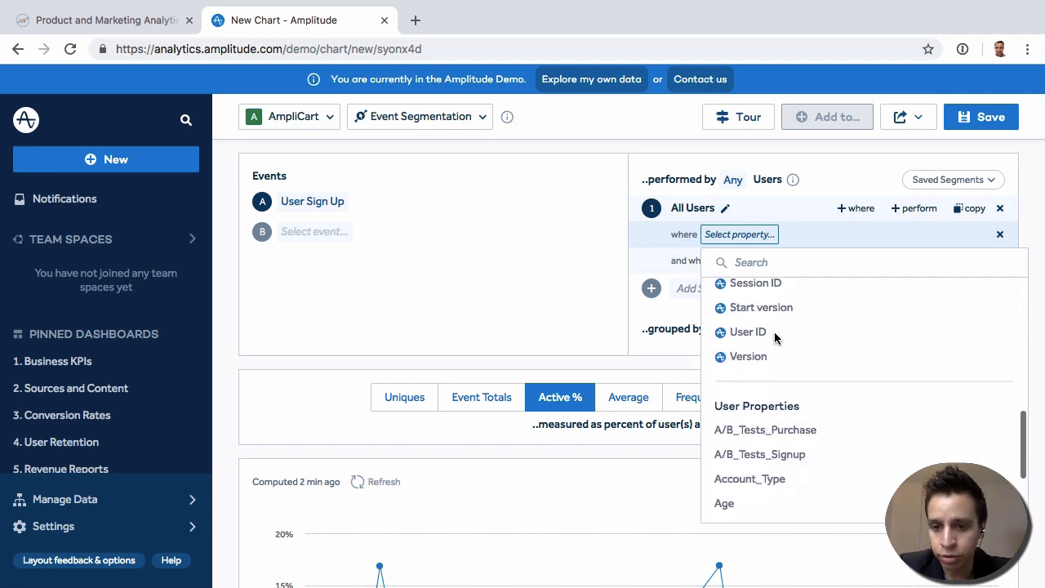
scroll(775, 337, up, 5)
scroll(776, 337, down, 3)
scroll(775, 337, down, 6)
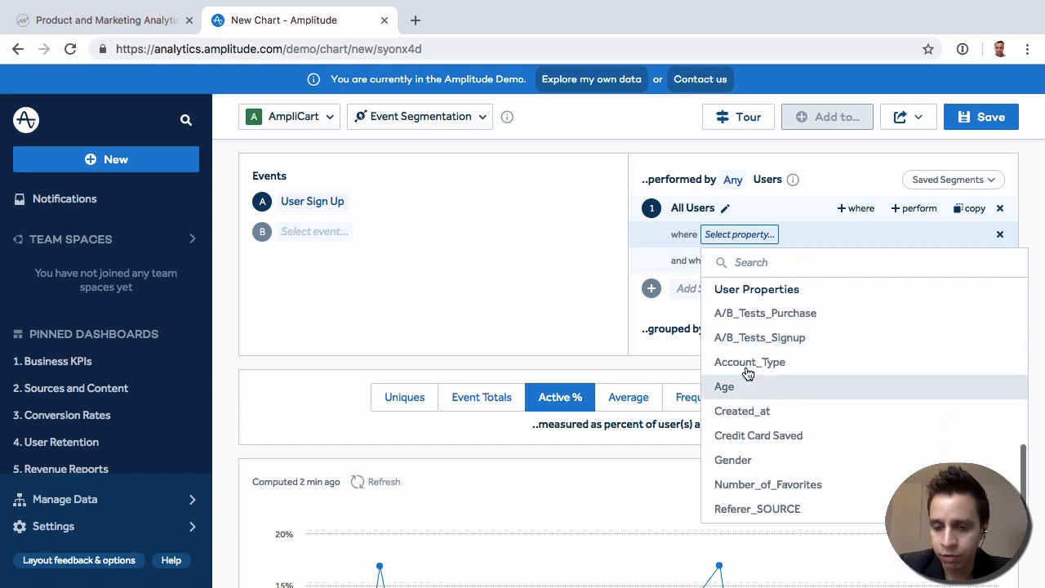
scroll(820, 412, down, 1)
scroll(817, 378, down, 2)
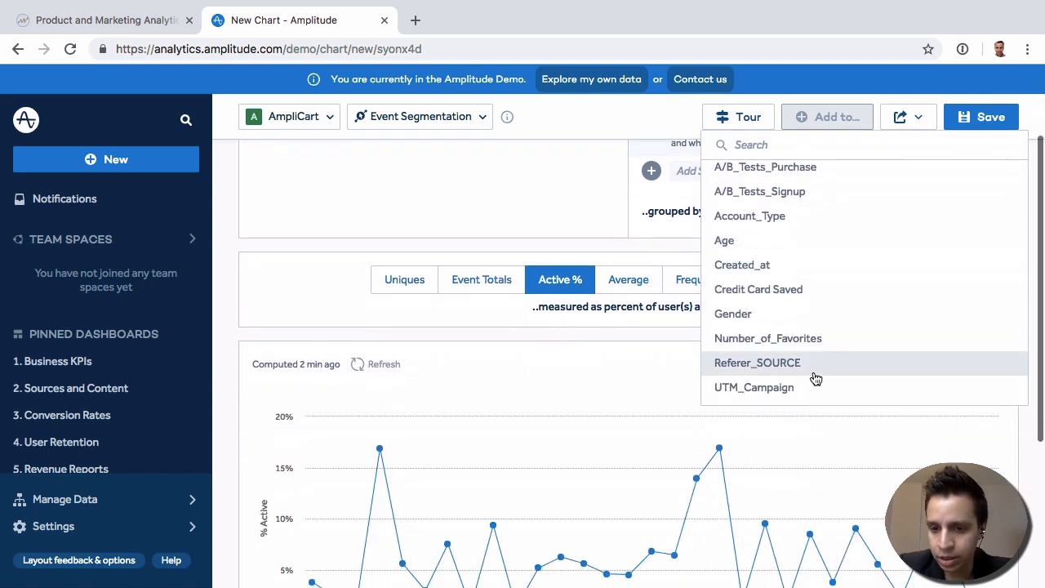
scroll(803, 321, up, 10)
scroll(626, 229, up, 2)
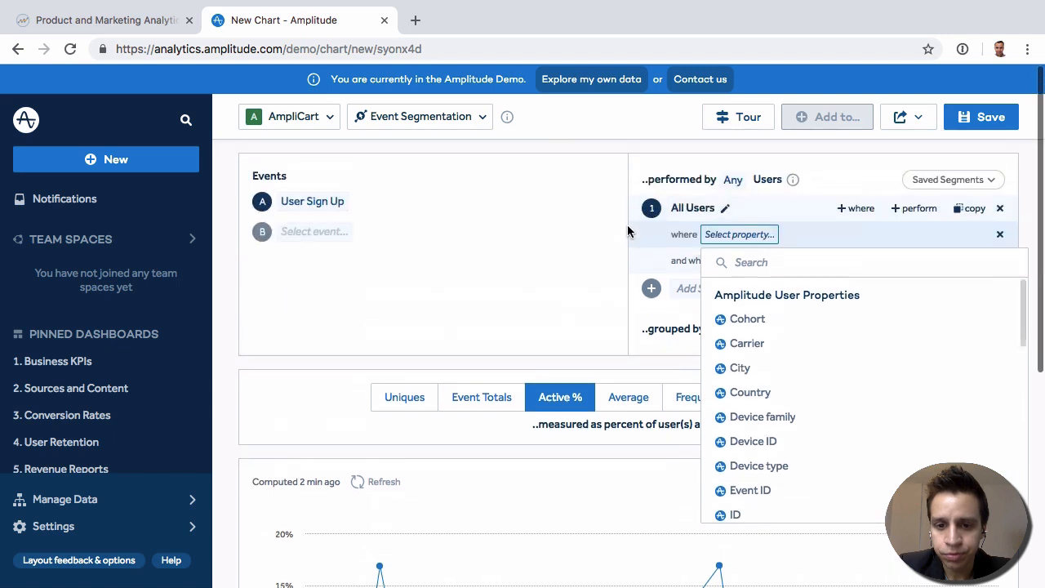
- Close the segment property list, switch the User Sign Up chart's metric to Average and inspect the average for Nov 5
click(558, 308)
scroll(668, 449, down, 1)
scroll(668, 446, down, 1)
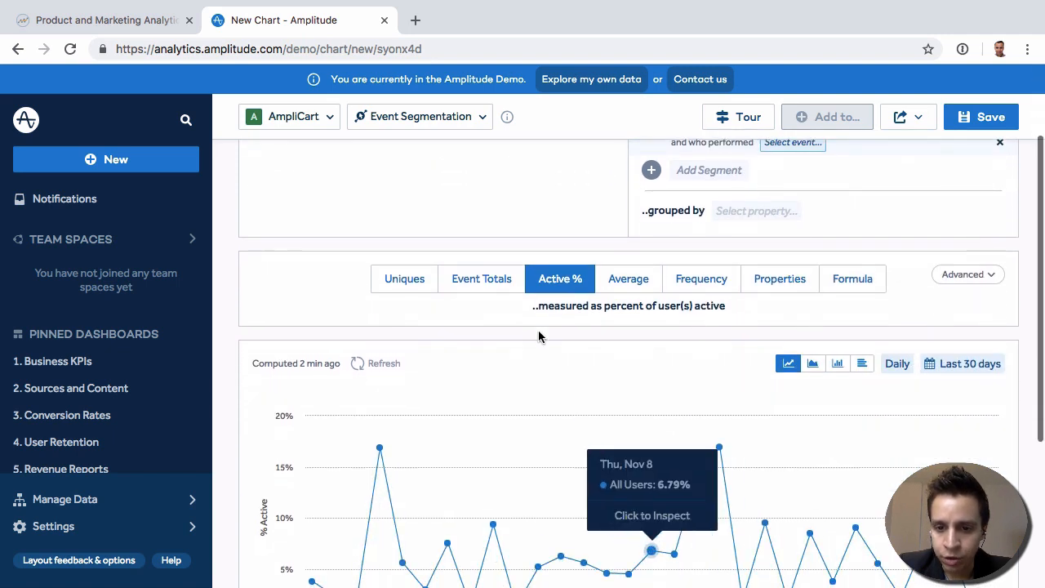
click(637, 279)
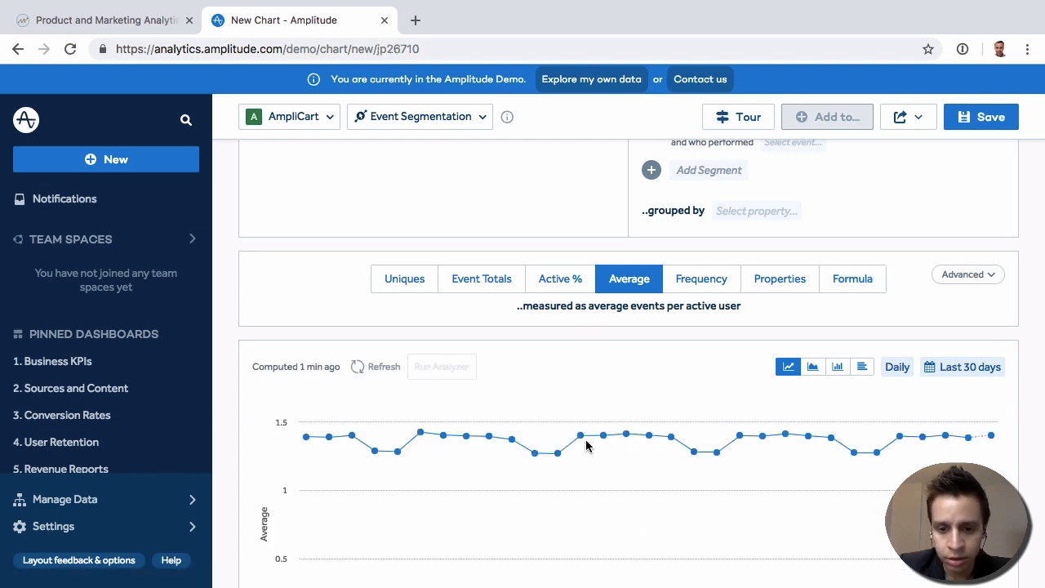
mouse_move(578, 439)
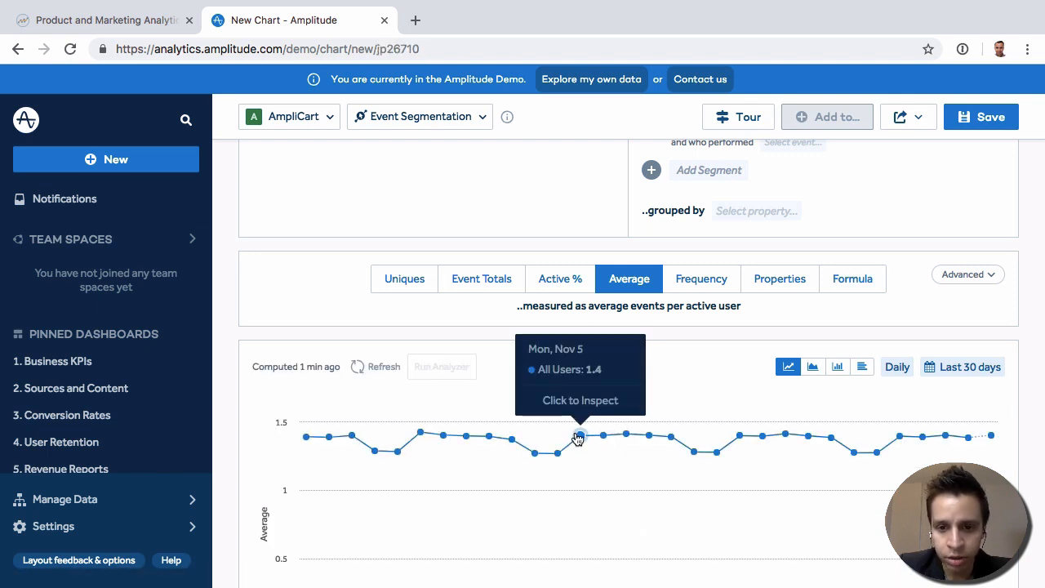
scroll(329, 240, up, 3)
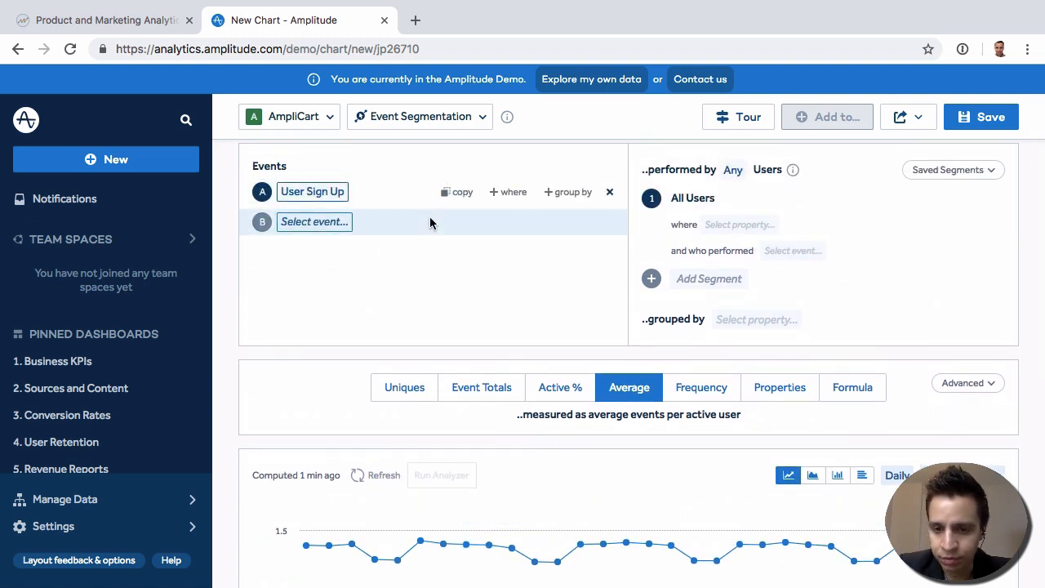
scroll(430, 219, down, 1)
- Switch the chart's metric to Frequency and examine the sign-up counts bucketed by number of times
scroll(433, 222, up, 1)
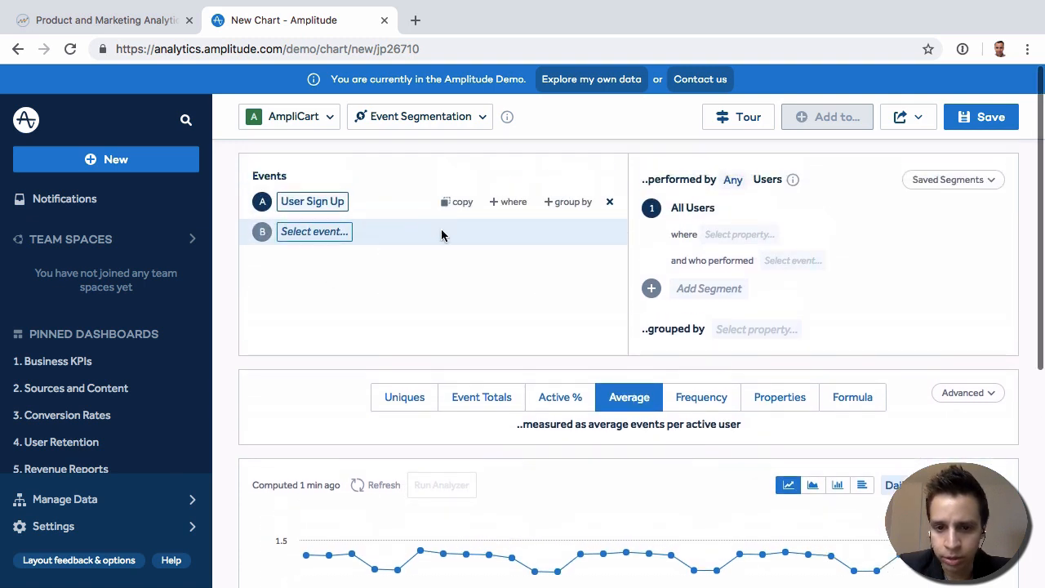
click(721, 400)
scroll(502, 318, down, 4)
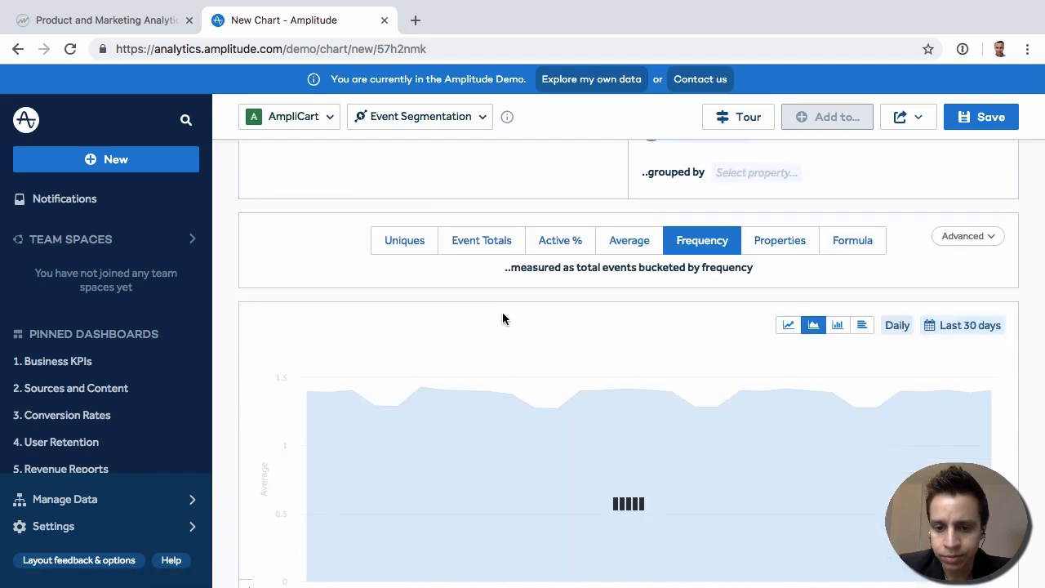
scroll(502, 318, down, 2)
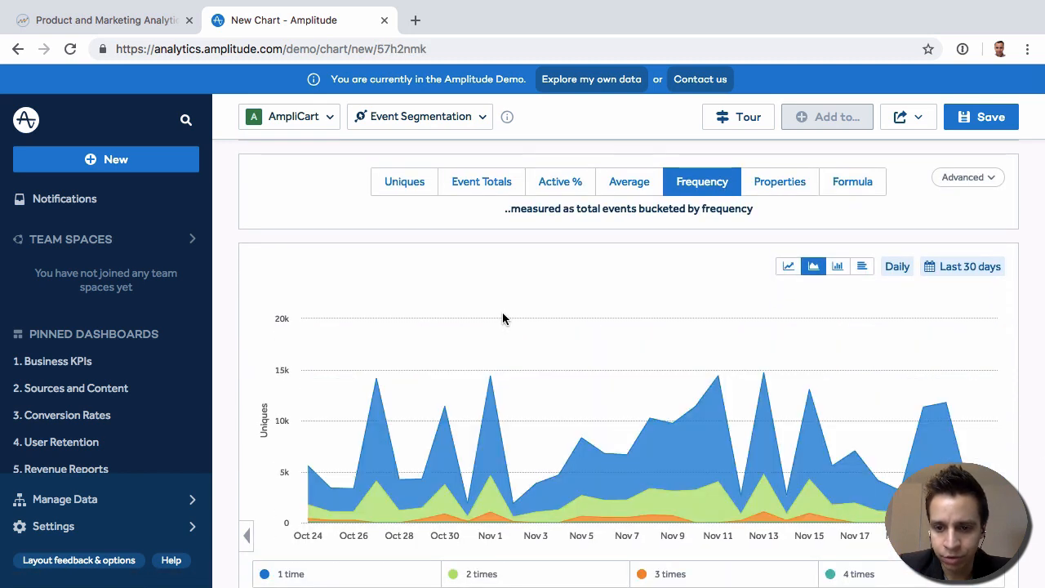
scroll(502, 318, down, 1)
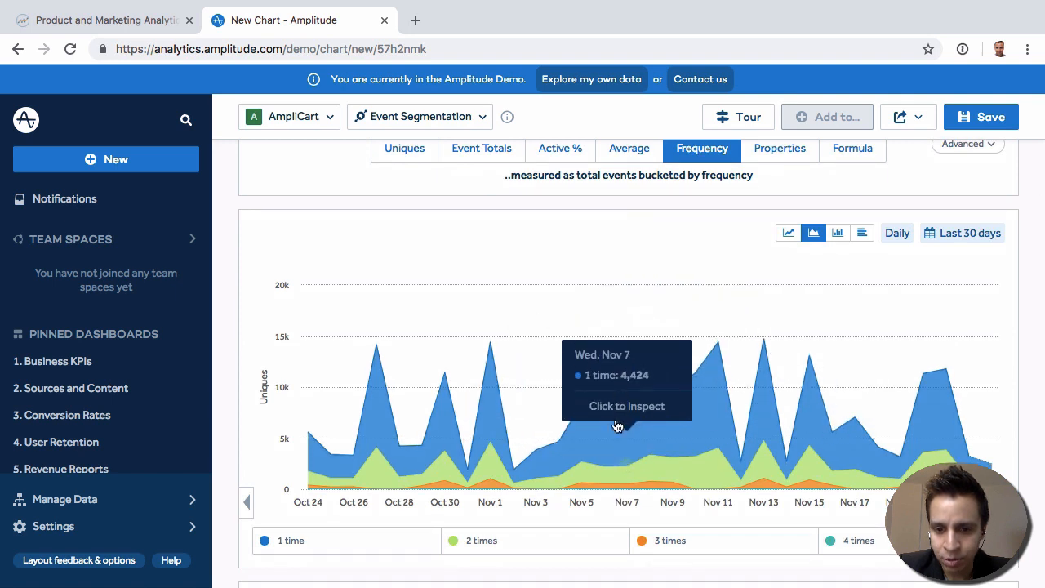
scroll(711, 485, up, 2)
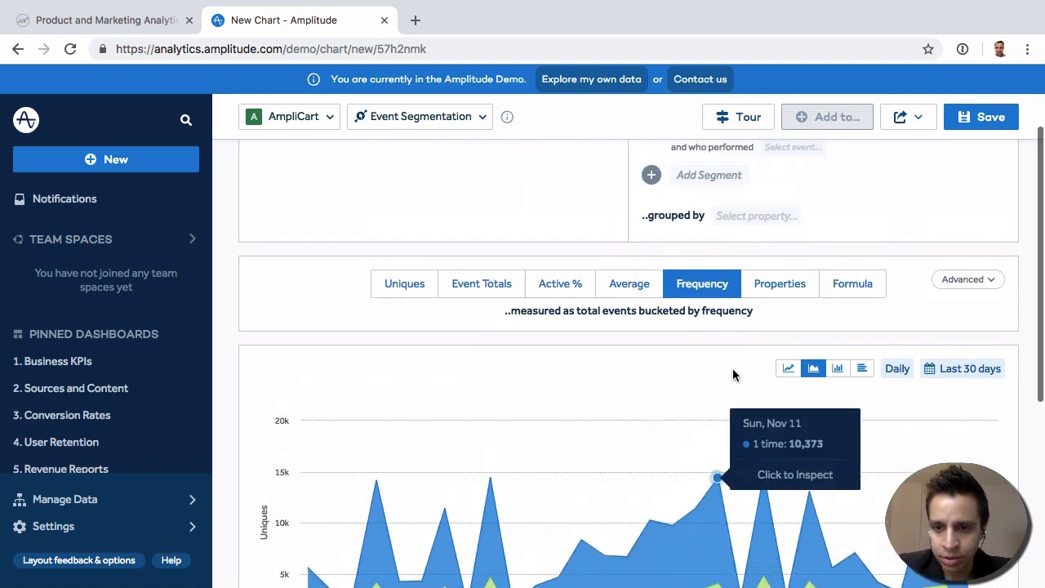
- Switch the metric to Properties and review the properties and events offered for event A, leaving its selections as they are
click(780, 283)
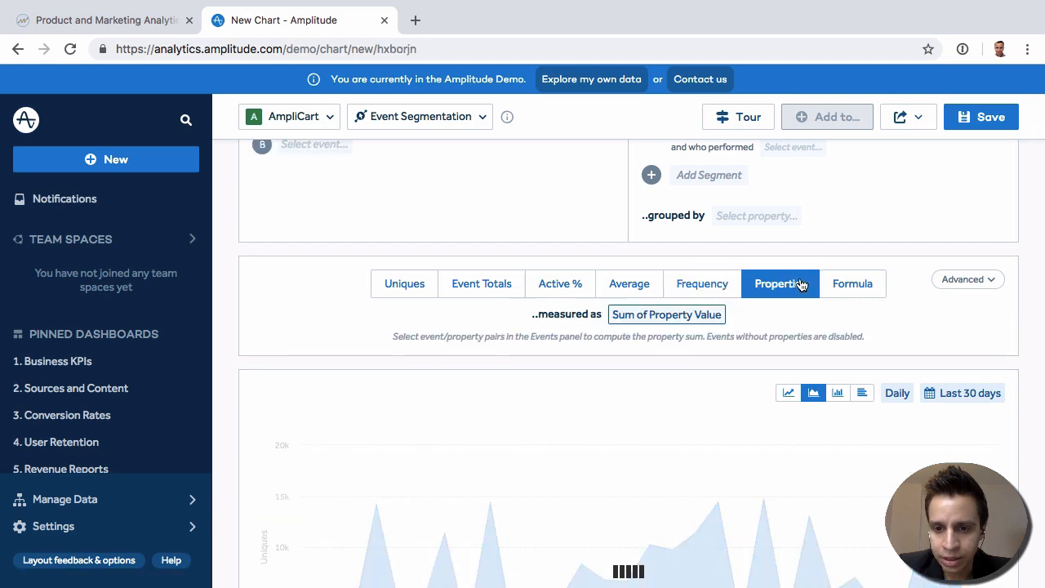
scroll(514, 347, up, 2)
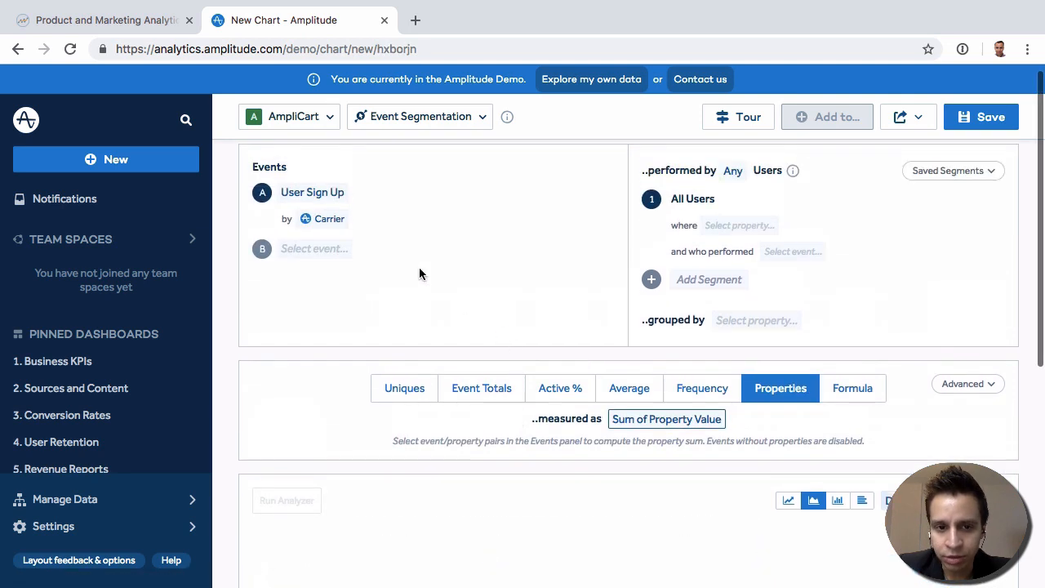
click(330, 220)
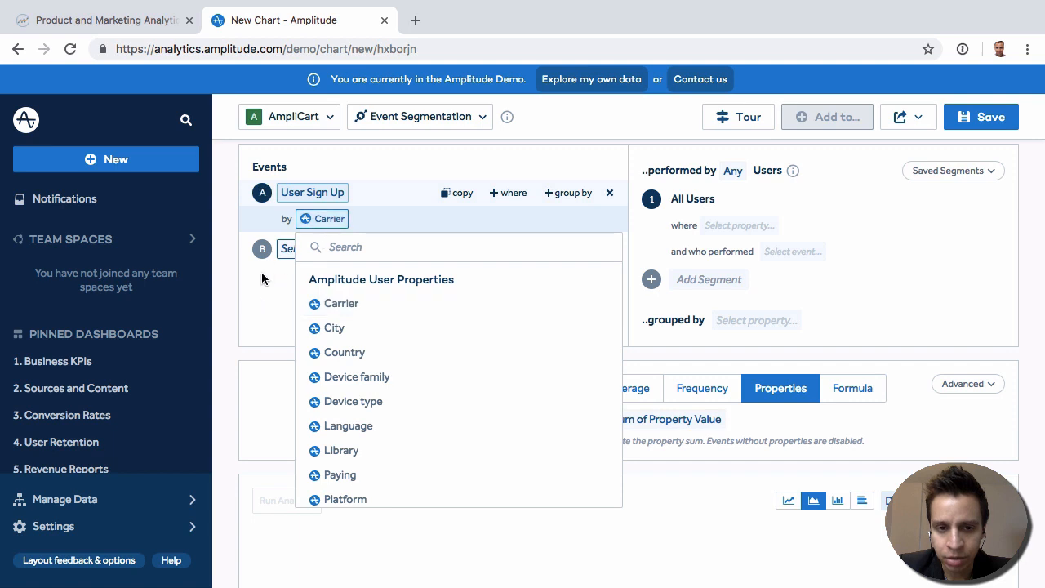
click(312, 202)
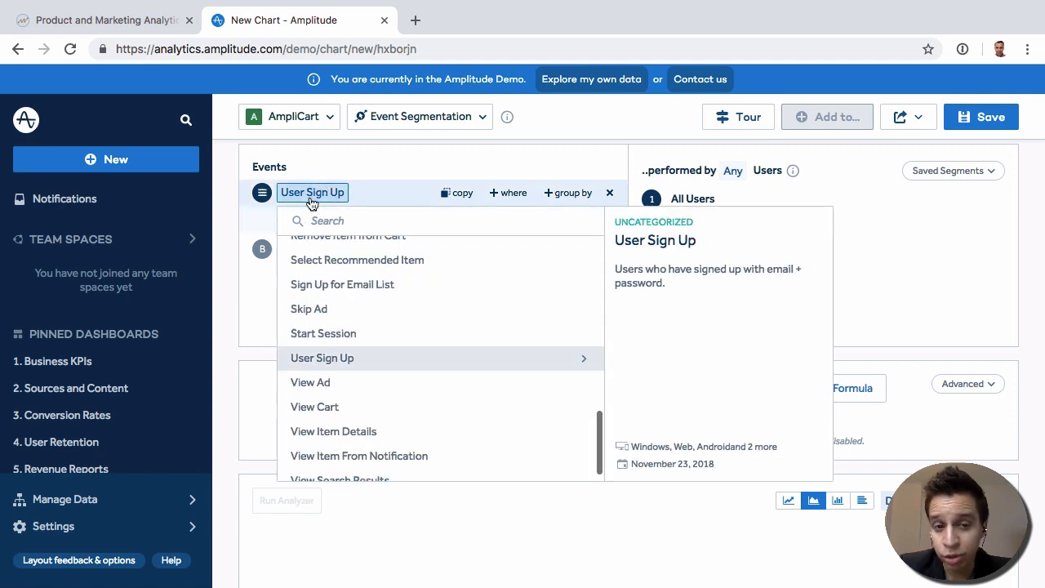
click(312, 203)
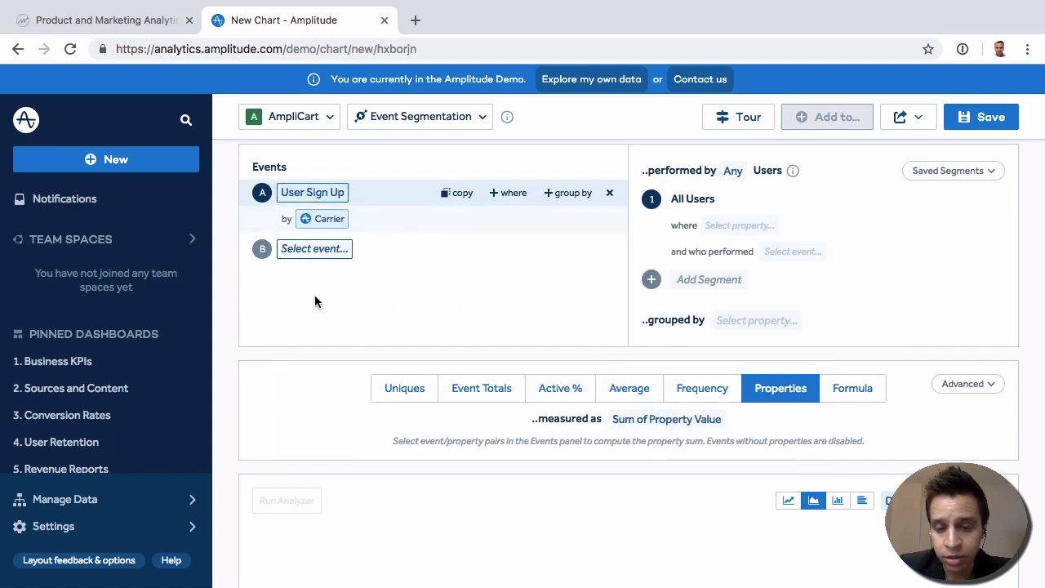
- Try the Formula metric with its default expression and return the chart's metric to Uniques
click(840, 400)
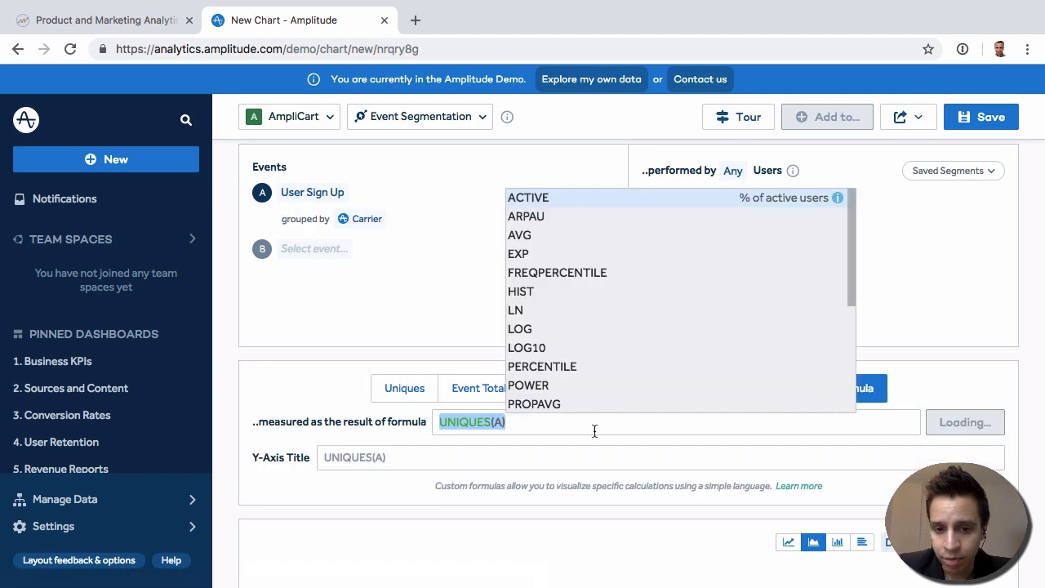
click(374, 329)
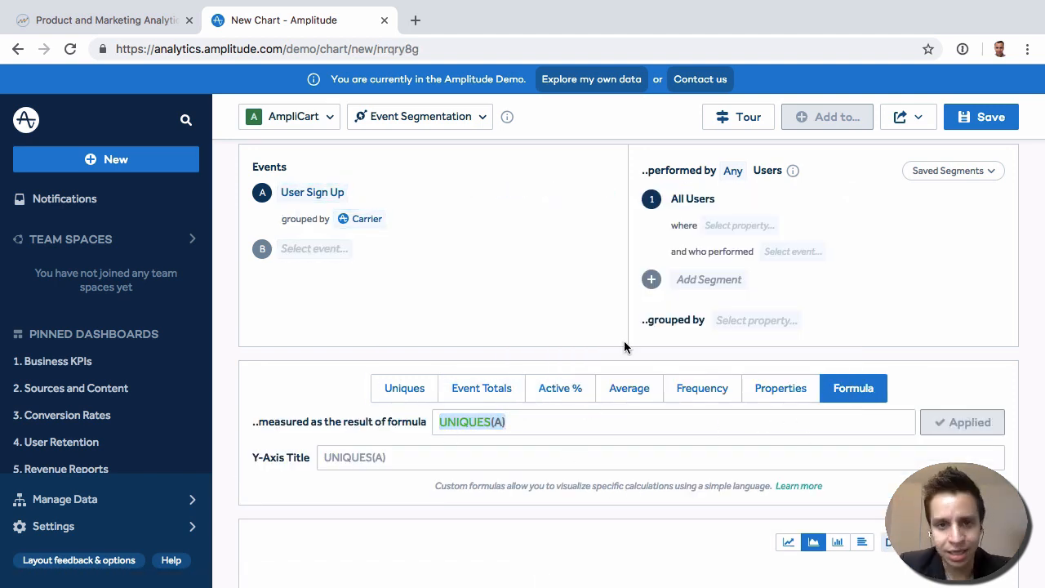
click(419, 397)
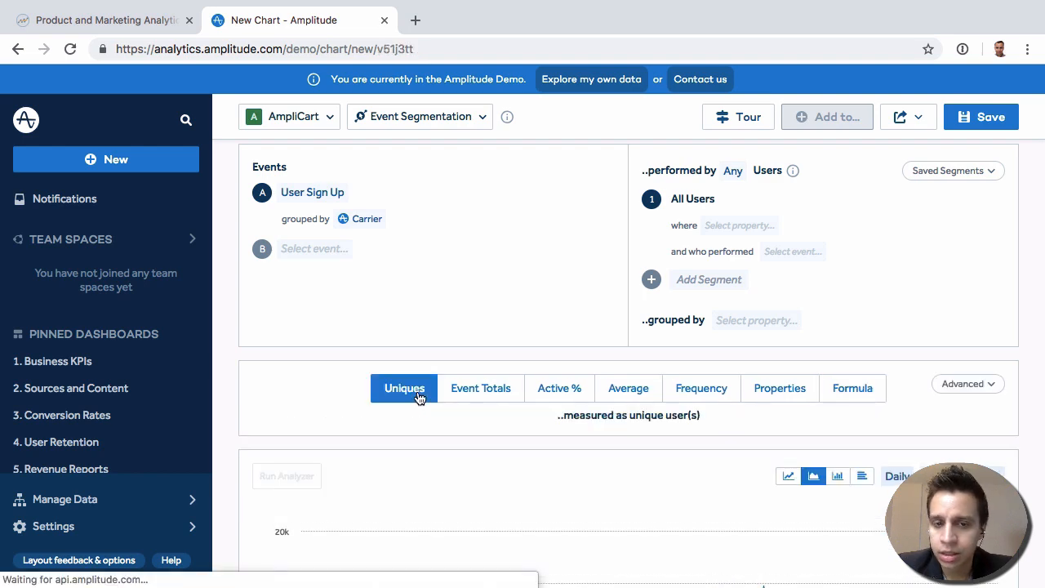
scroll(261, 392, down, 3)
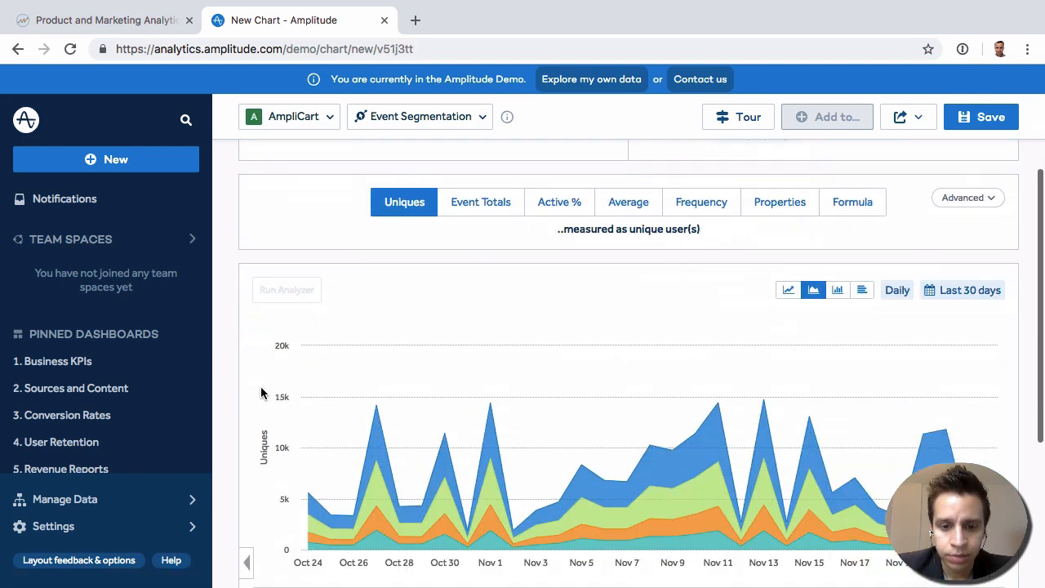
scroll(261, 392, up, 3)
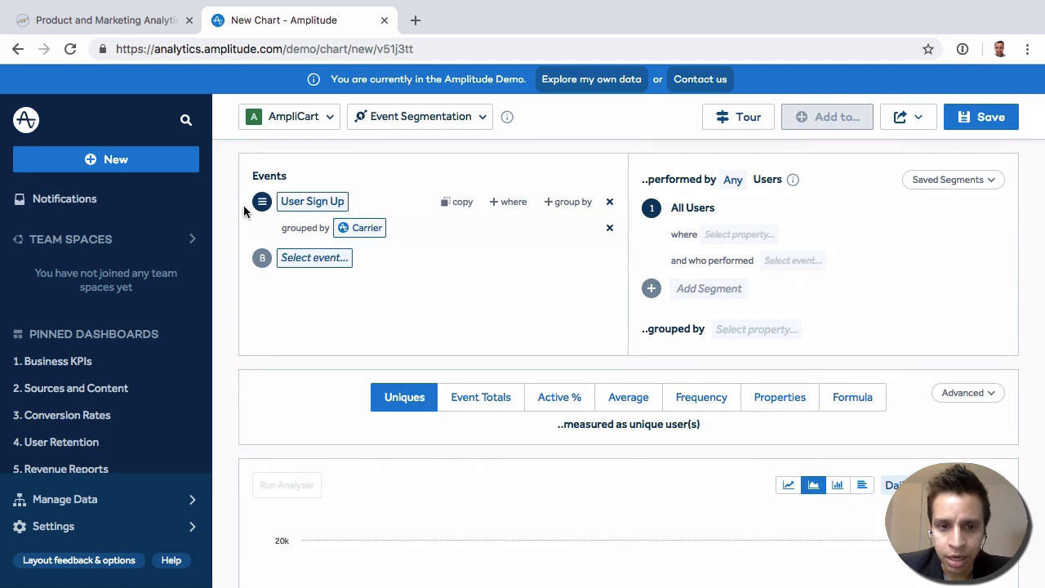
- Group the User Sign Up event by Platform in place of Carrier and examine the resulting chart
click(374, 228)
scroll(428, 416, down, 1)
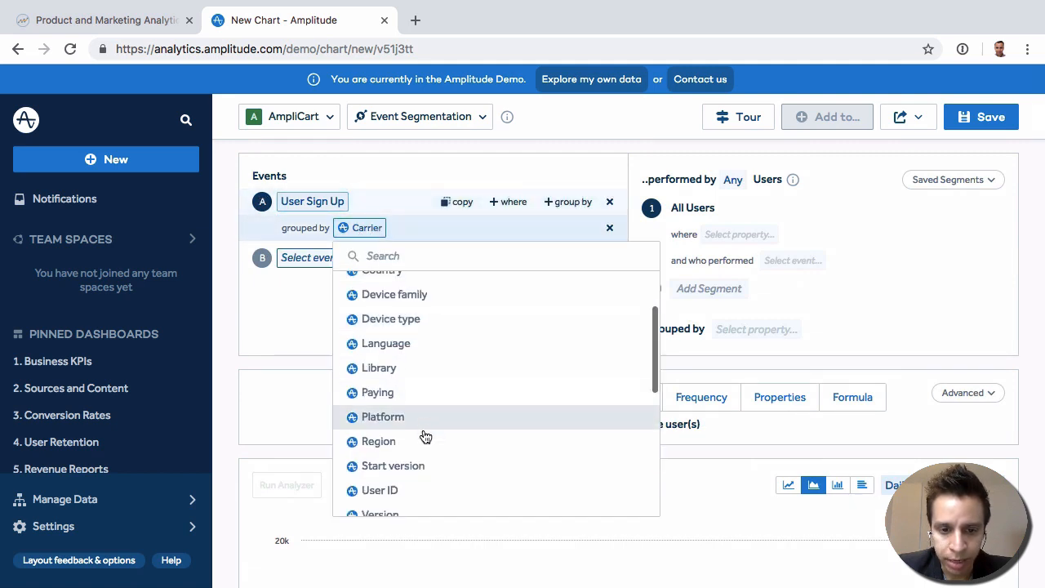
click(427, 416)
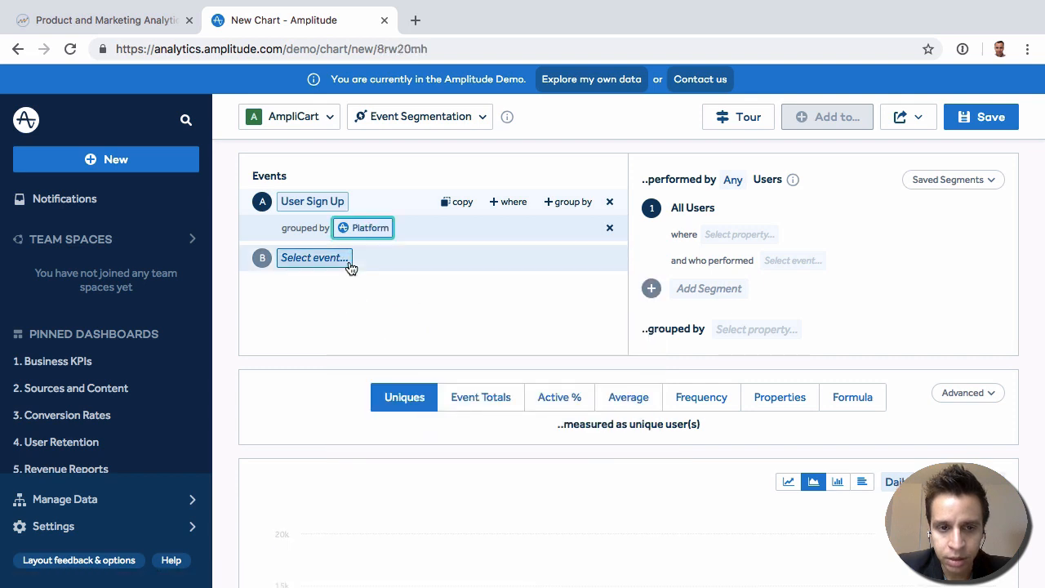
scroll(351, 326, down, 4)
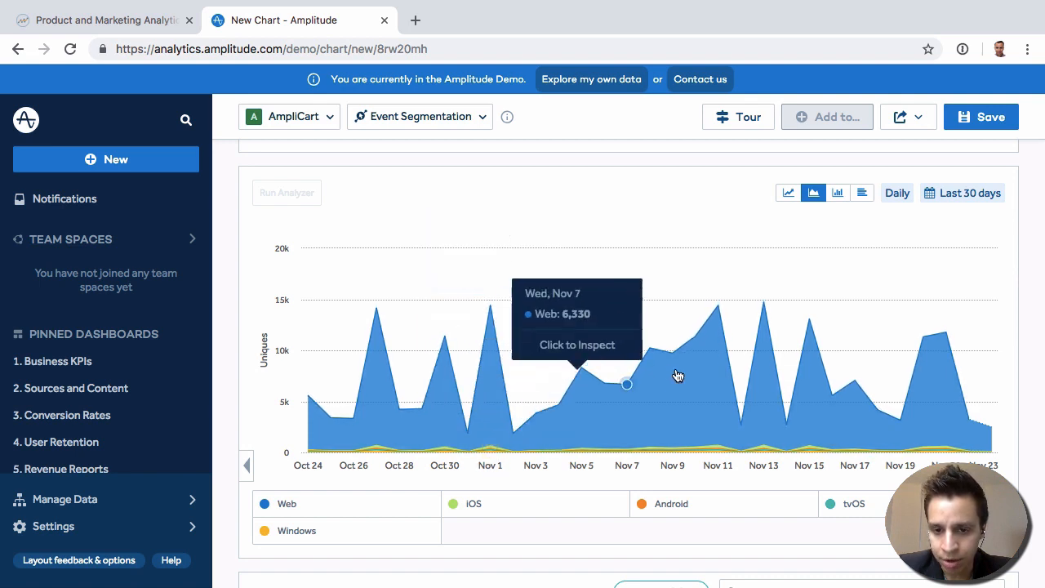
scroll(694, 389, up, 1)
scroll(694, 389, up, 5)
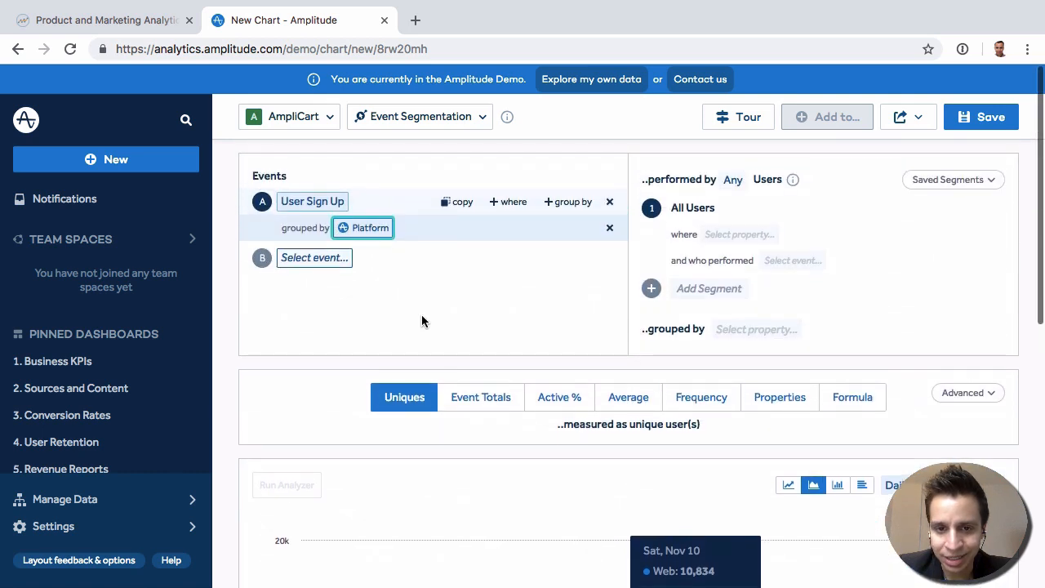
- Filter the User Sign Up event to where Country equals United States and examine the chart by platform
click(515, 201)
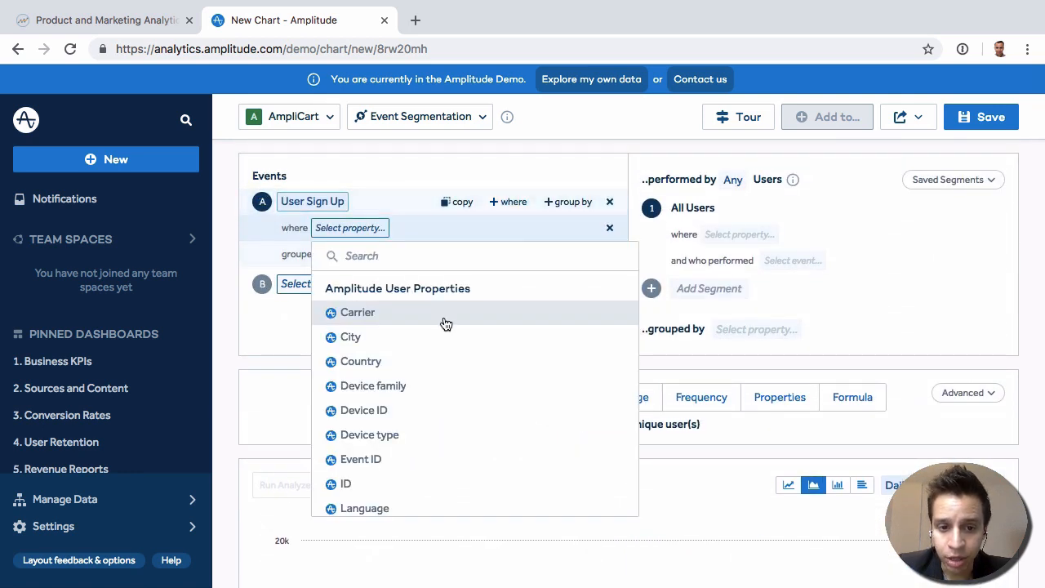
scroll(446, 418, down, 2)
scroll(447, 416, down, 3)
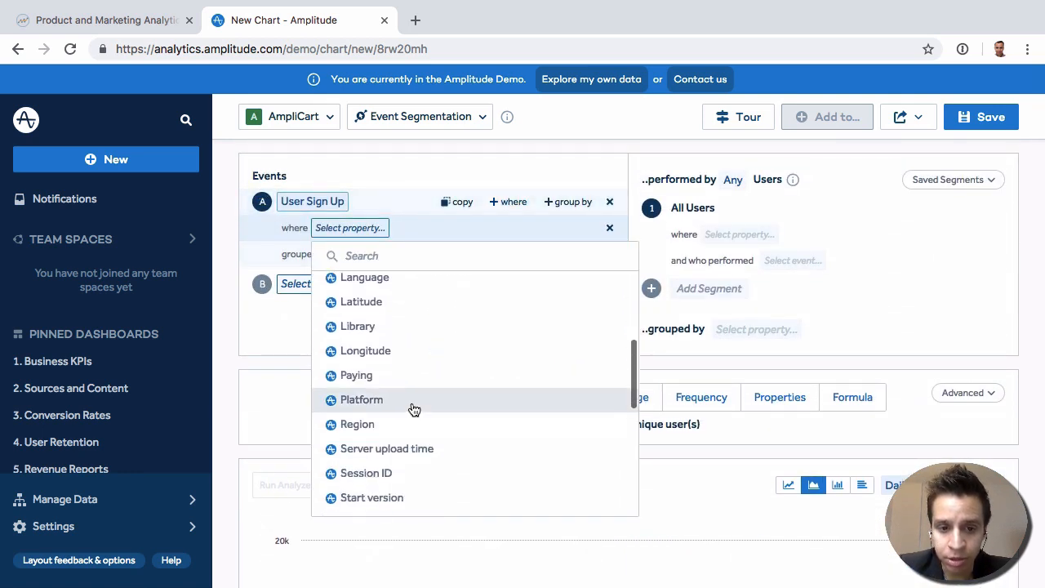
scroll(413, 406, up, 3)
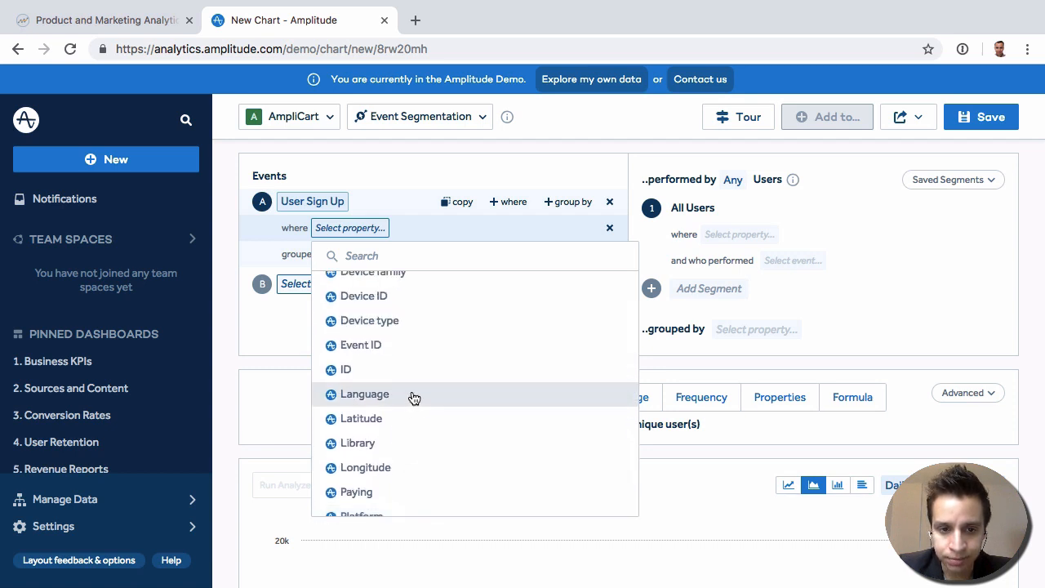
scroll(409, 401, up, 3)
click(380, 347)
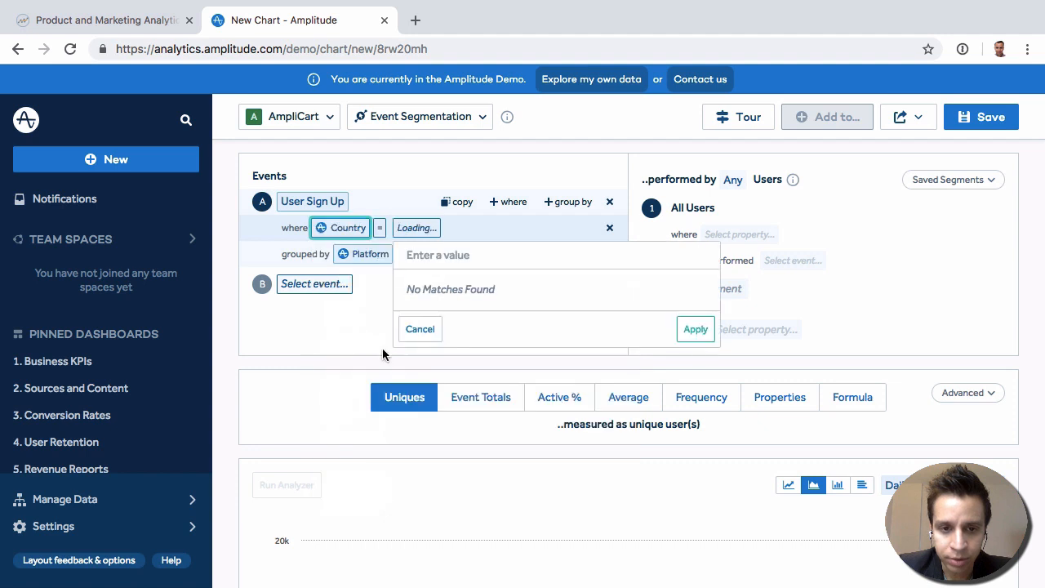
click(480, 313)
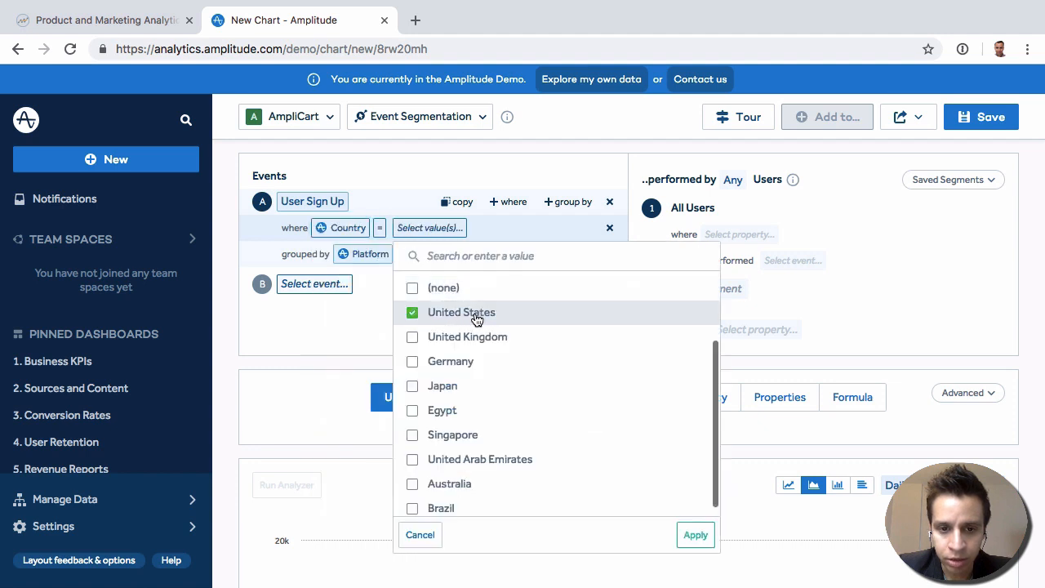
click(696, 535)
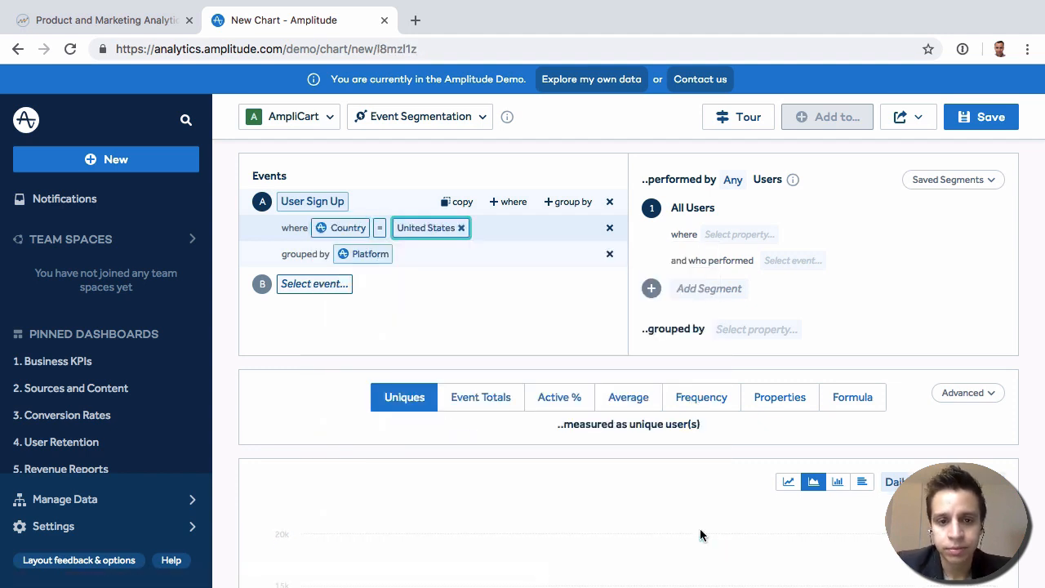
scroll(422, 280, down, 2)
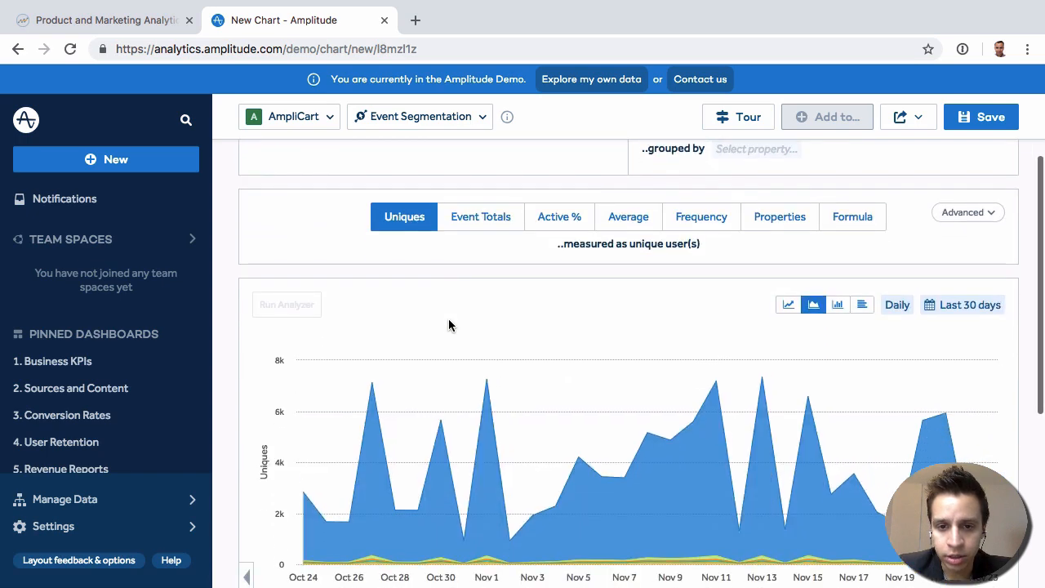
scroll(450, 325, up, 2)
scroll(449, 325, down, 3)
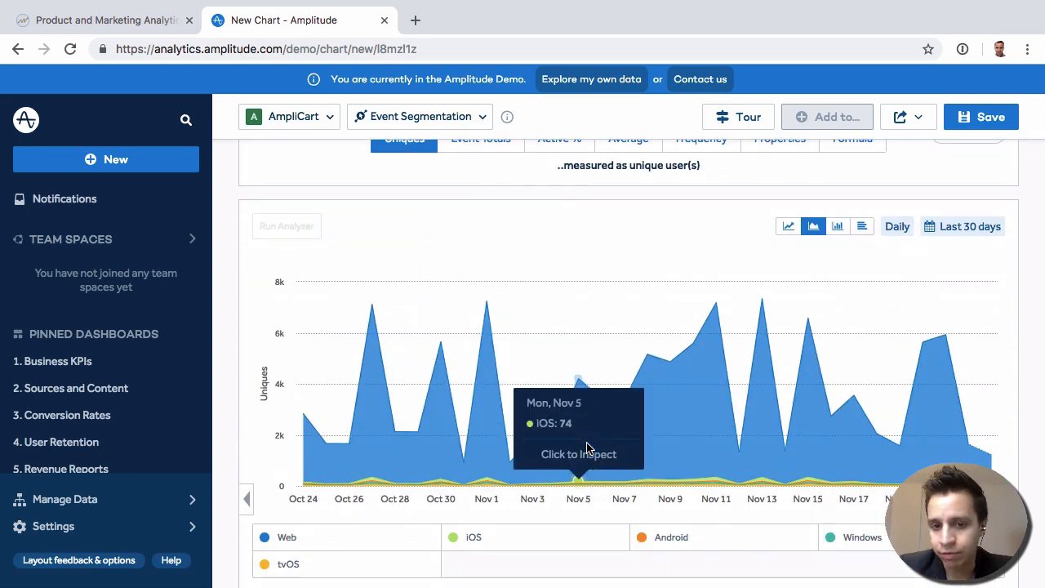
scroll(513, 343, up, 3)
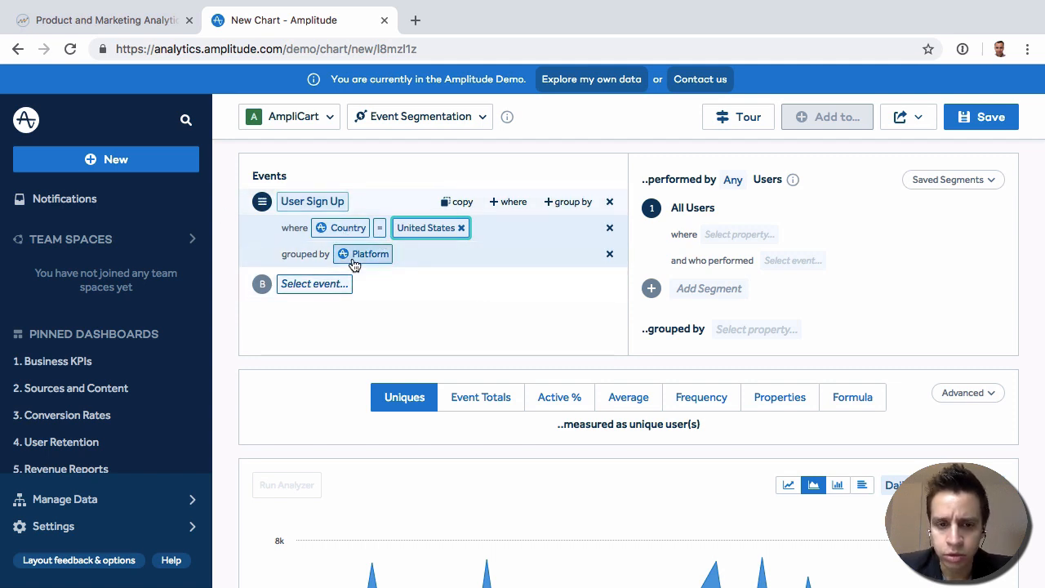
- Exclude the Web platform in the breakdown table, include it again, and look through the daily values
scroll(566, 401, down, 6)
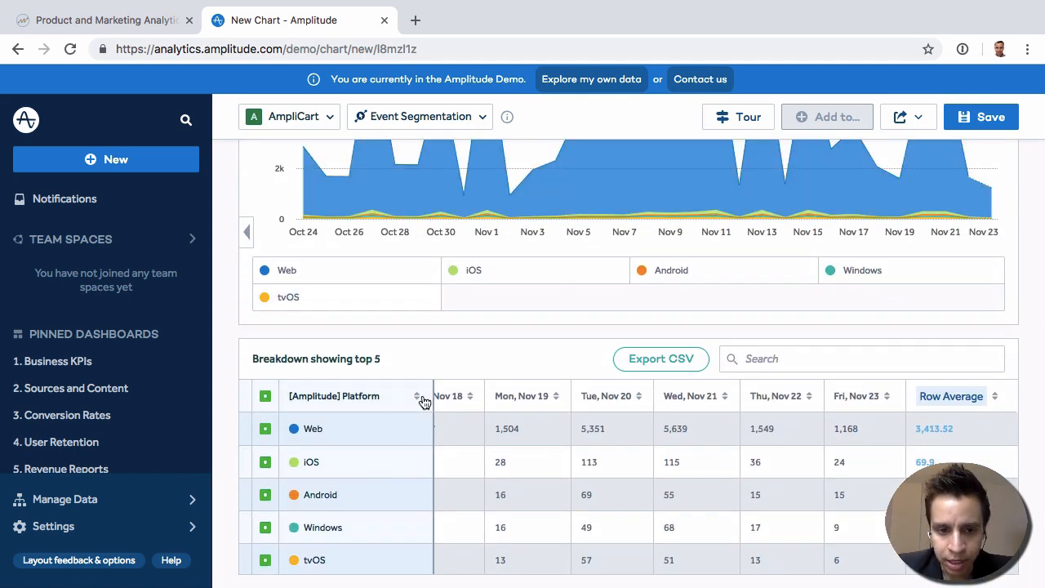
click(265, 431)
click(267, 430)
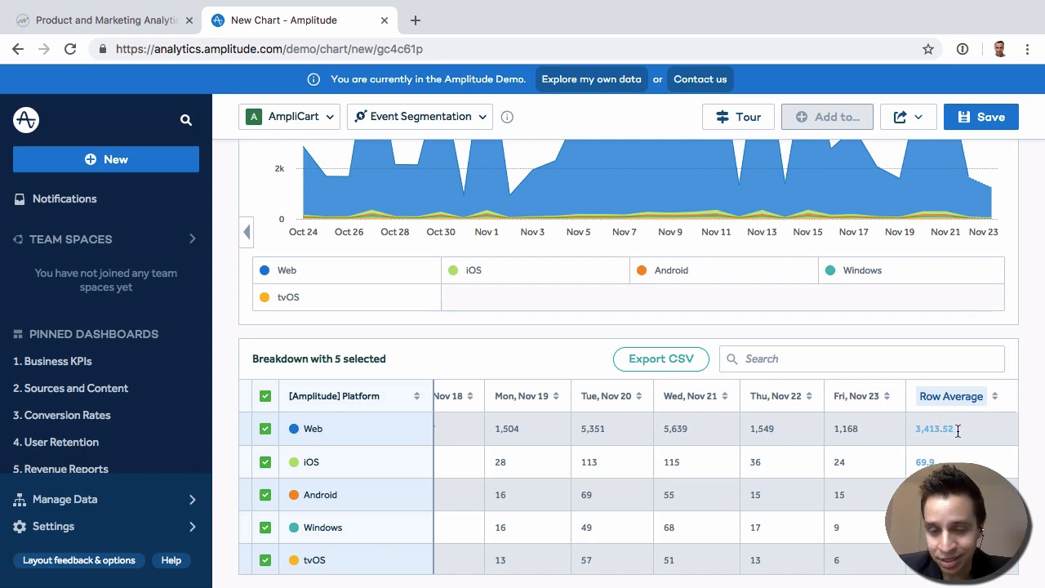
scroll(741, 456, left, 3)
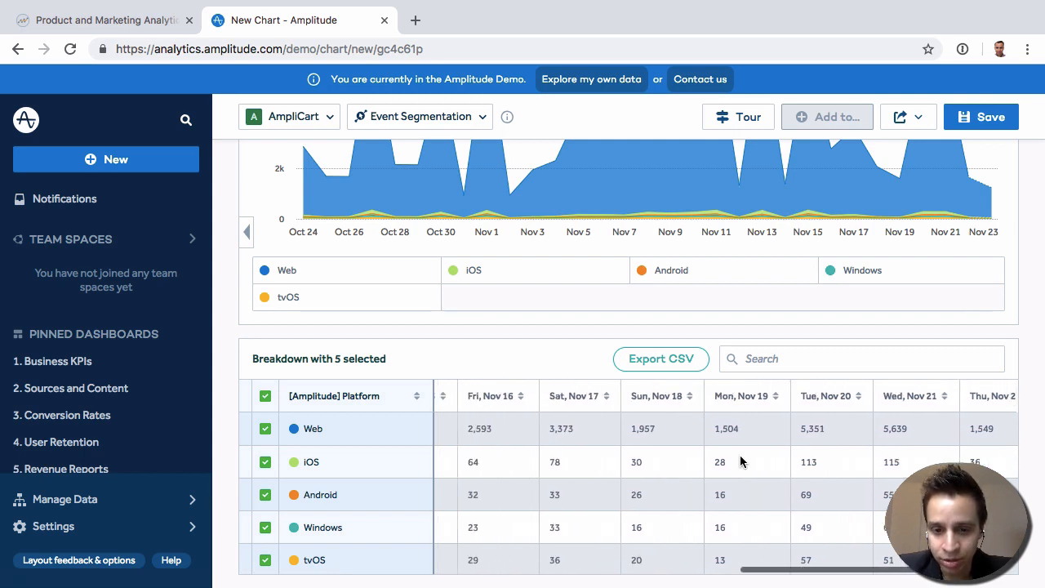
- Check the row summary options at the end of the breakdown table, keeping Row Average
scroll(741, 456, right, 3)
click(955, 396)
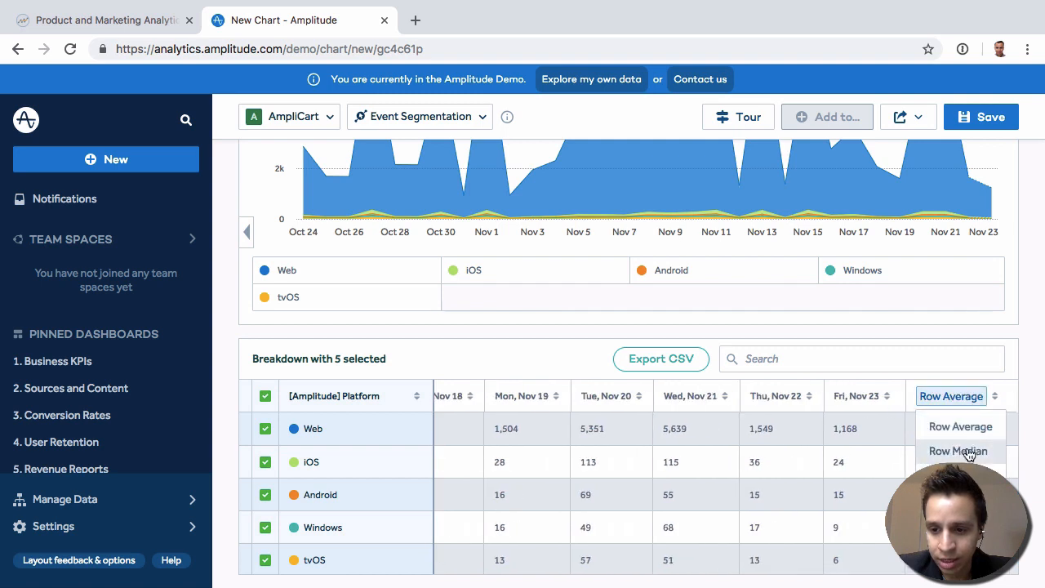
click(785, 482)
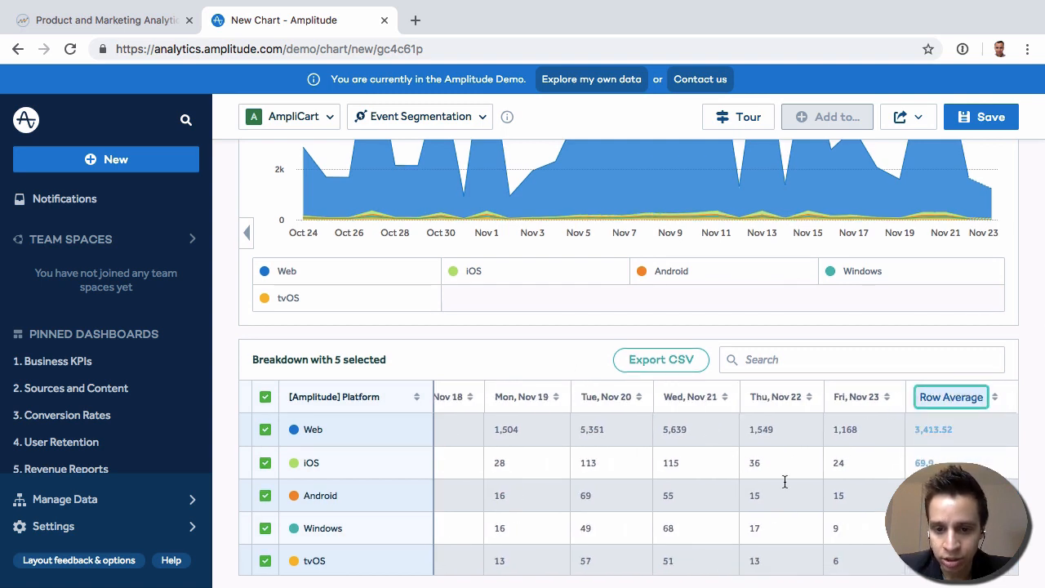
scroll(802, 487, left, 1)
scroll(802, 487, left, 3)
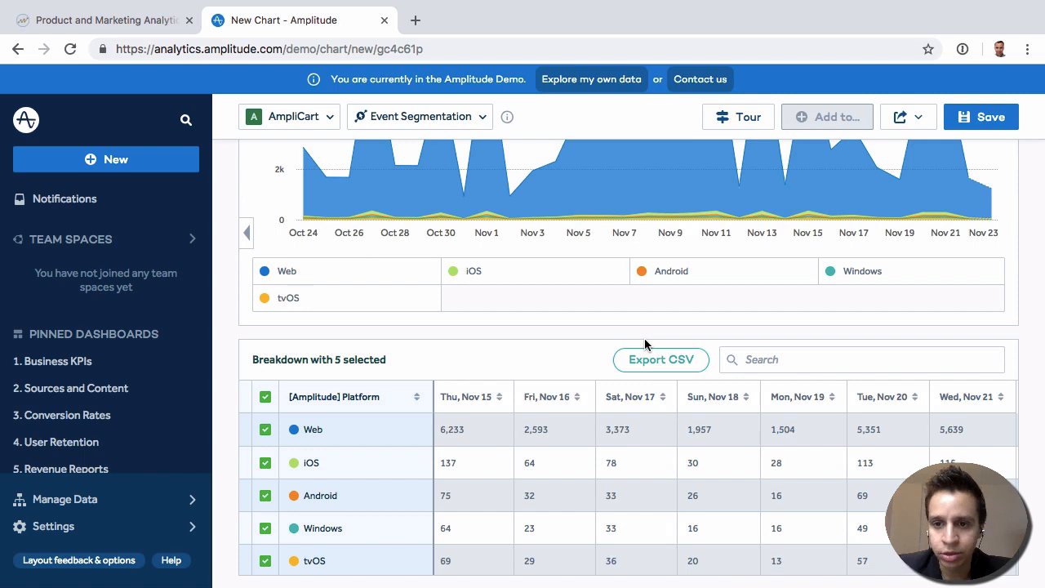
- View the user properties available for filtering the All Users segment, leaving its filter unset
scroll(644, 338, up, 5)
scroll(644, 344, up, 3)
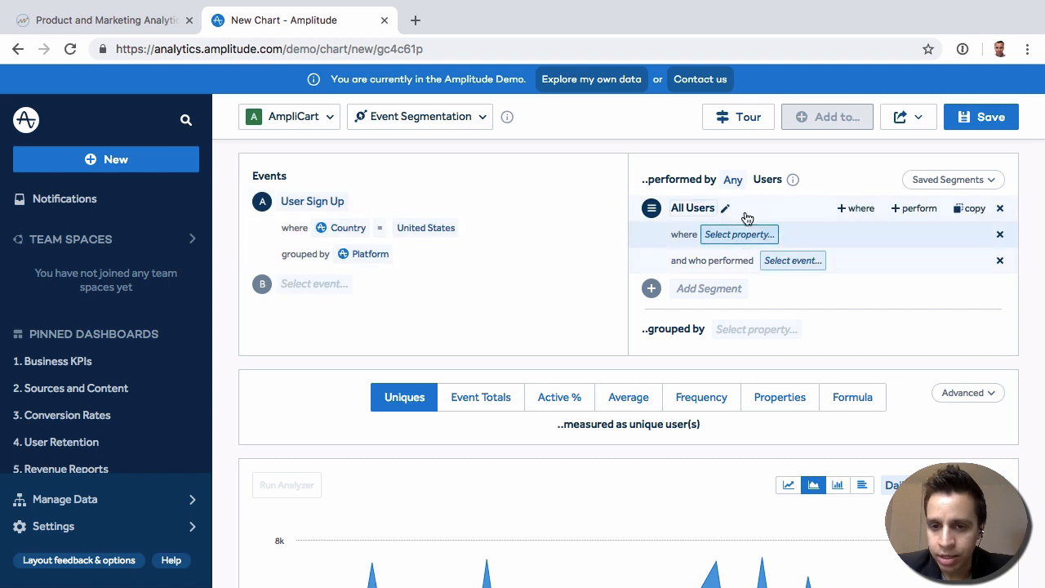
click(735, 236)
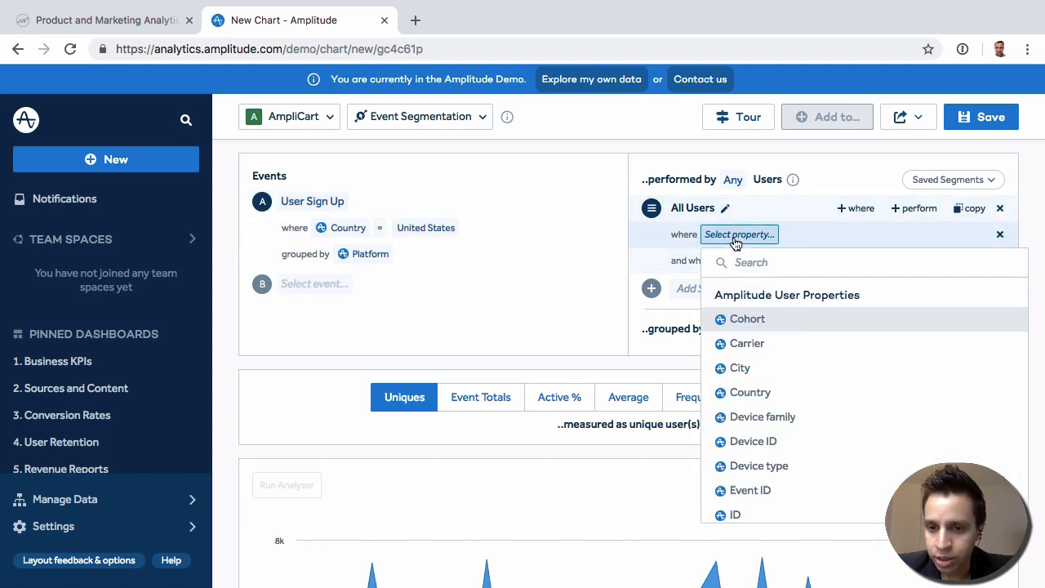
click(734, 234)
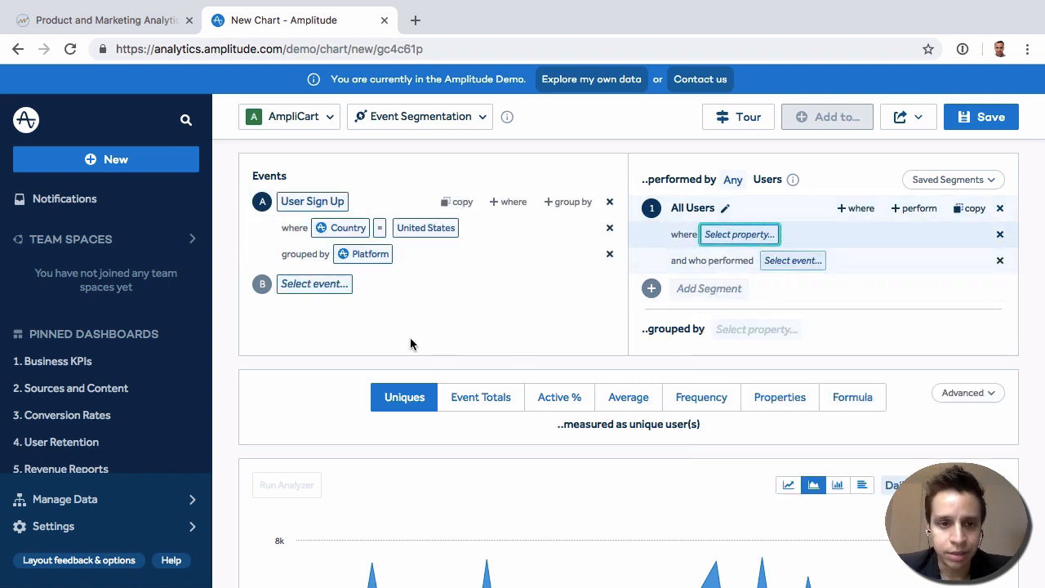
- Open the Daily Total Revenue from Ads + Content + Concerts chart from the Business KPIs dashboard and inspect its events
click(53, 364)
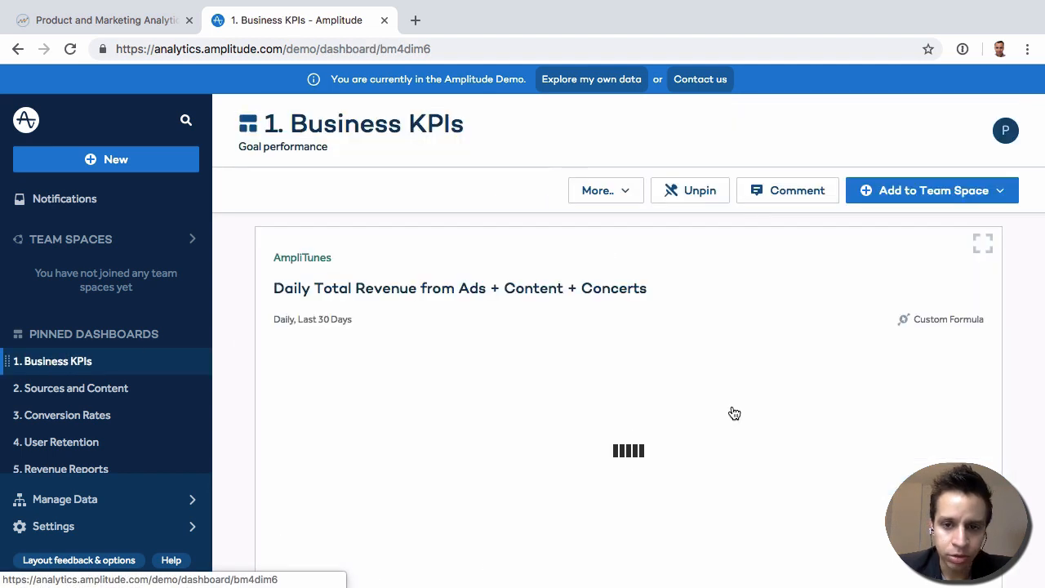
click(705, 288)
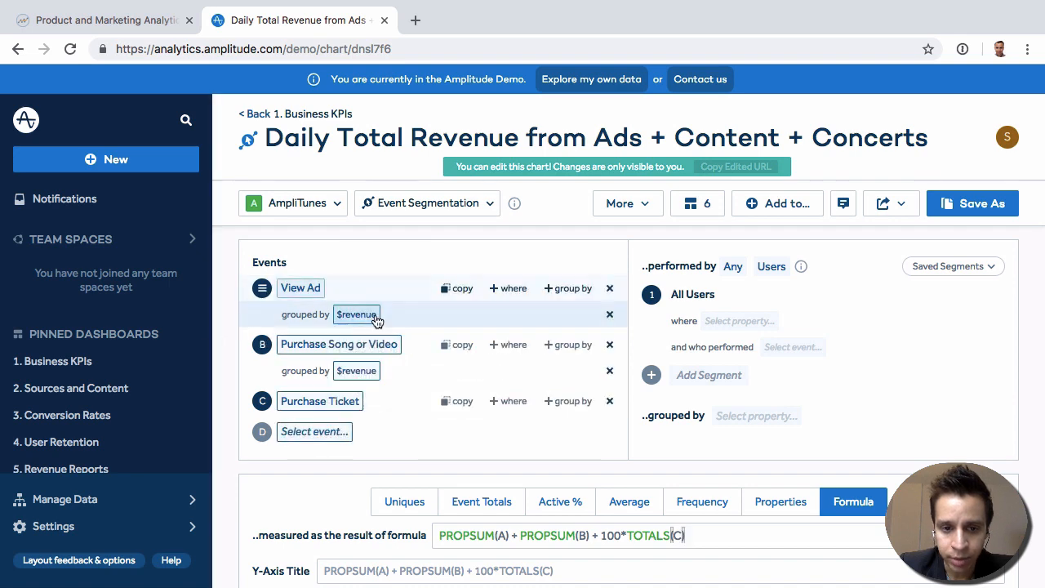
mouse_move(357, 322)
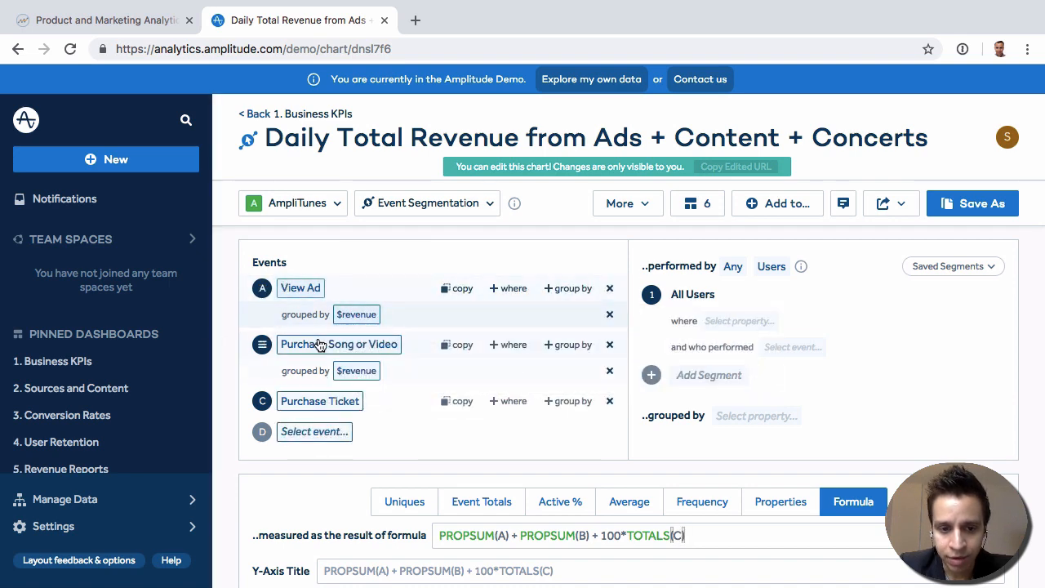
mouse_move(325, 348)
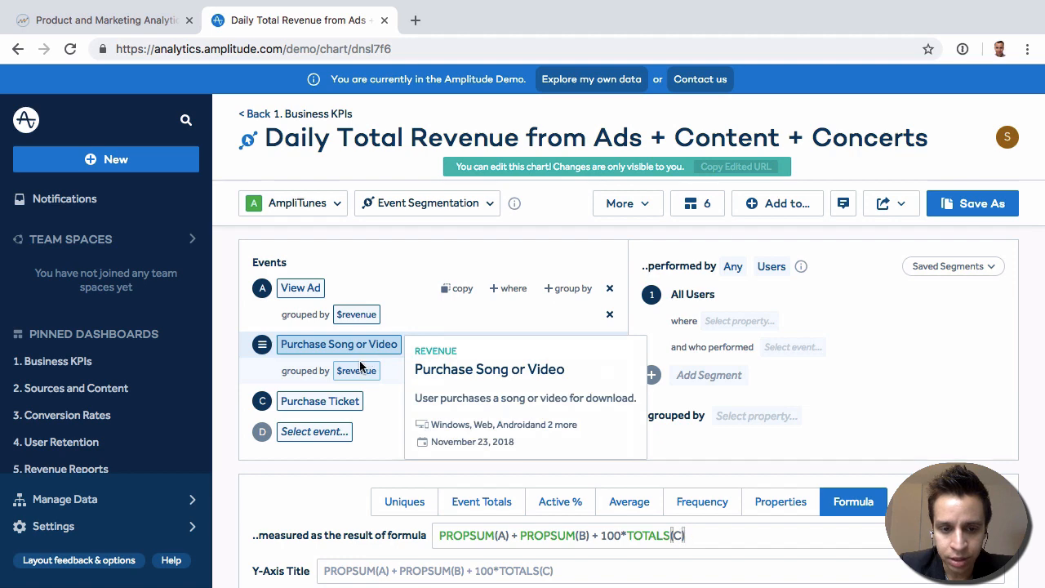
mouse_move(357, 373)
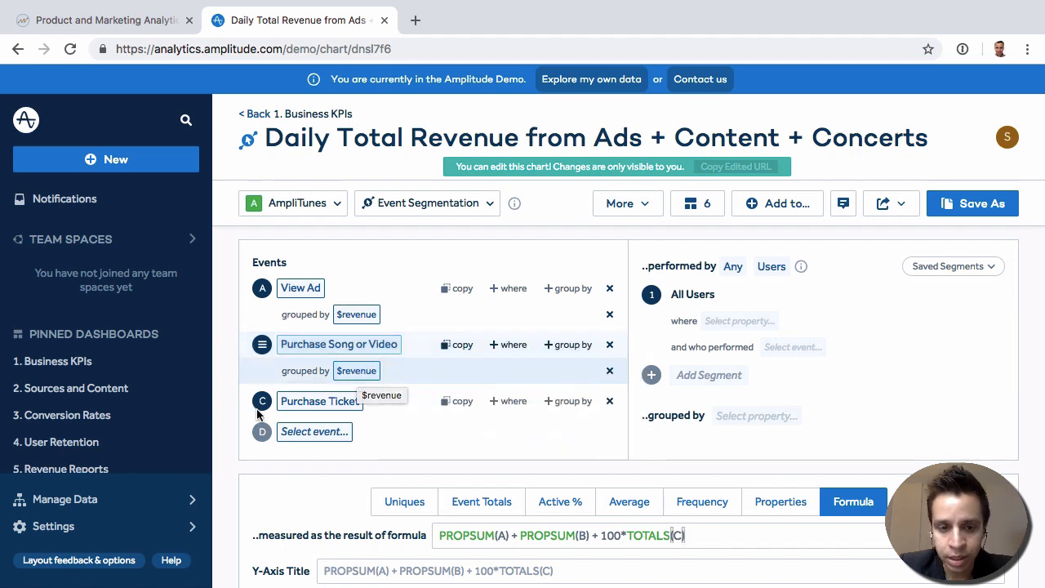
mouse_move(331, 415)
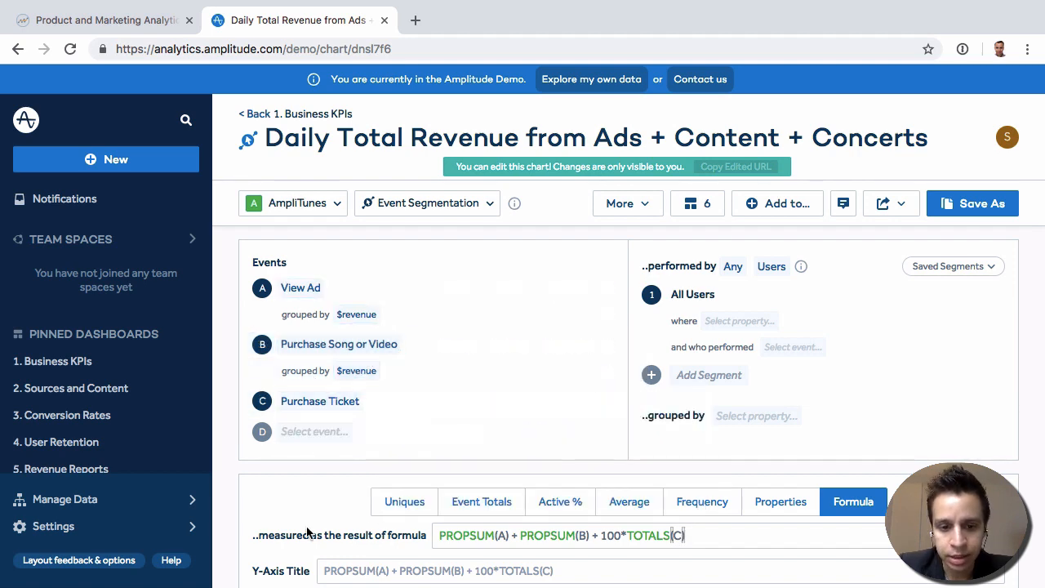
- Examine how the revenue chart's custom formula refers to its lettered events and their $revenue groupings
scroll(280, 336, down, 5)
scroll(280, 335, up, 2)
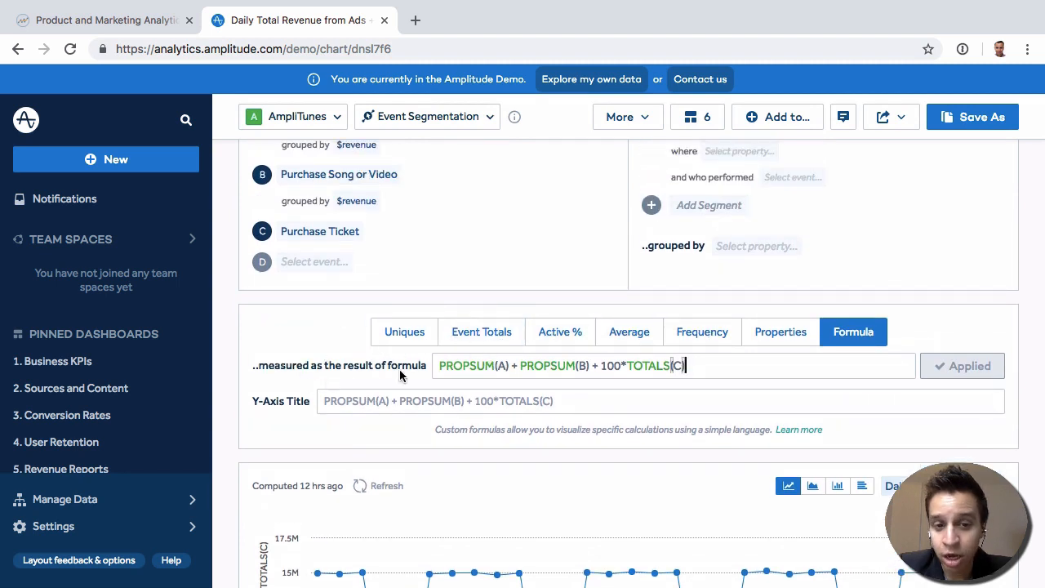
scroll(399, 369, up, 1)
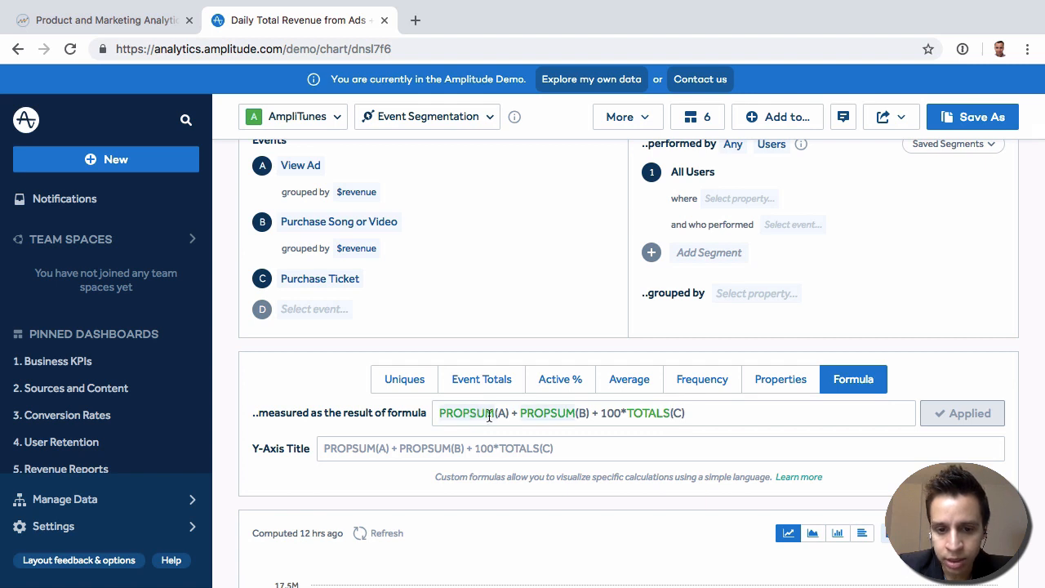
scroll(392, 303, up, 1)
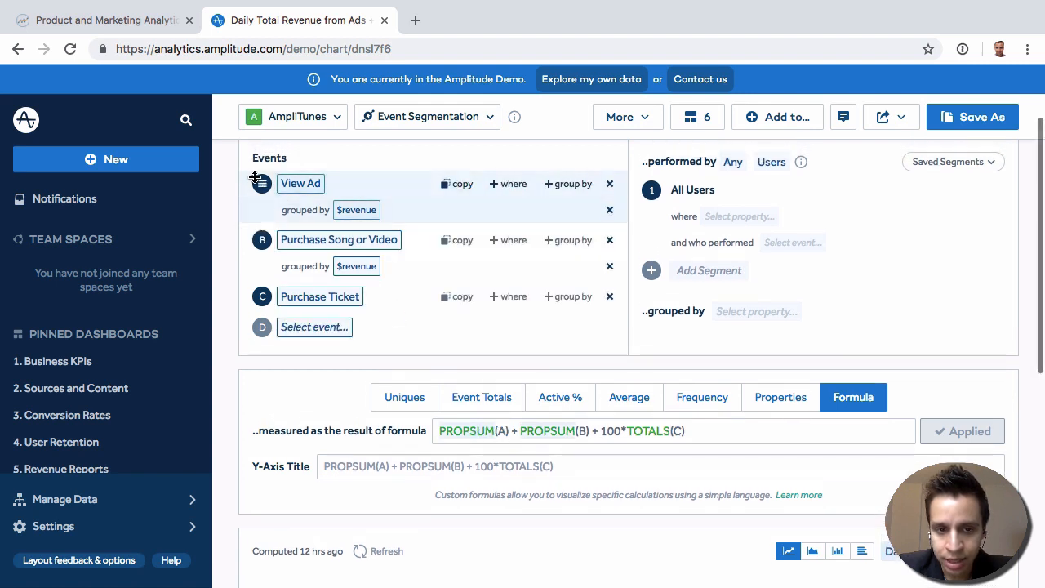
mouse_move(372, 221)
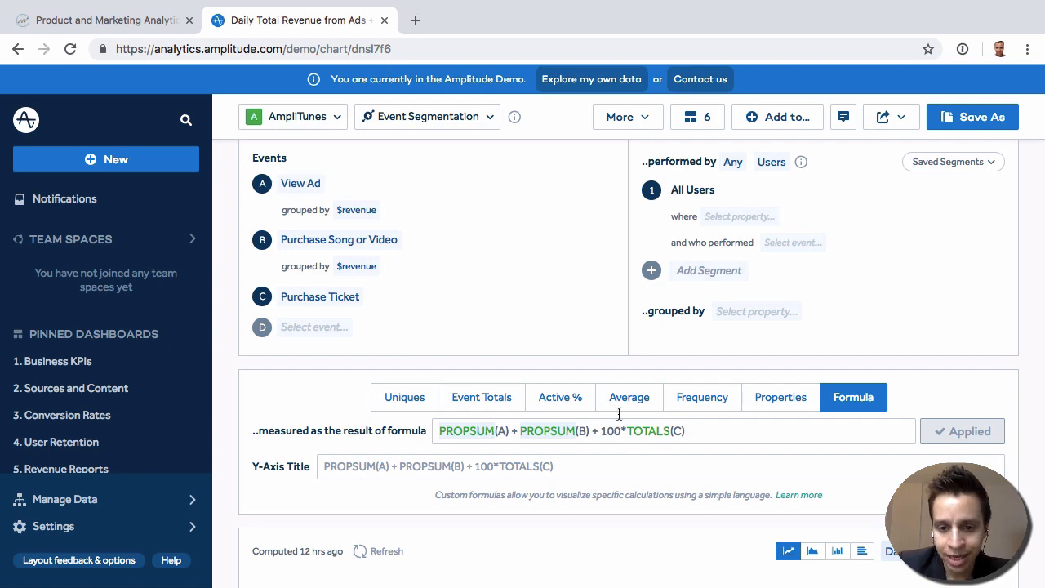
- Examine the daily total revenue line over the last 30 days and compare it with the chart's event, segment and formula setup
scroll(396, 359, down, 4)
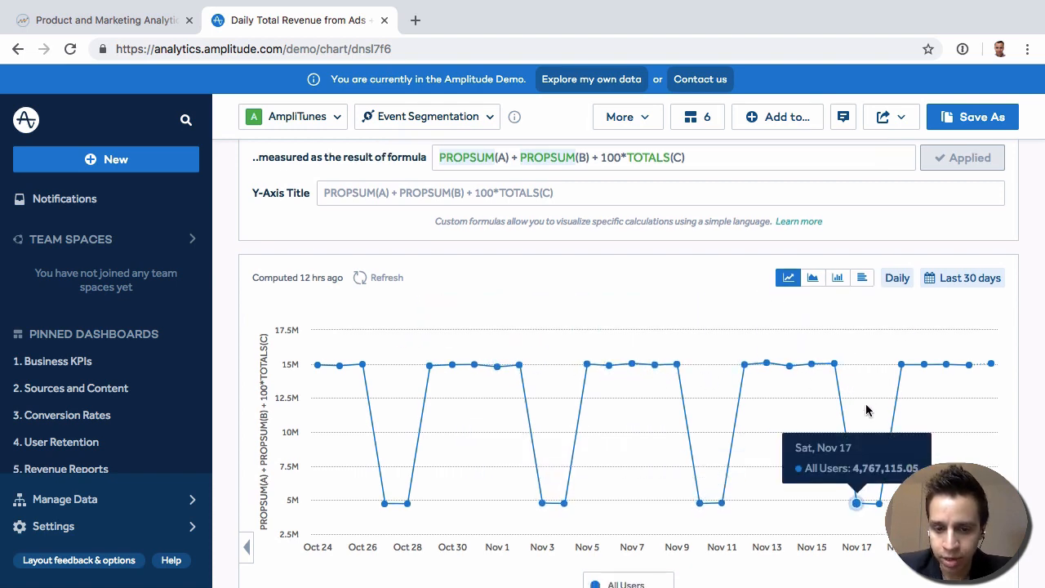
scroll(864, 400, down, 2)
scroll(513, 299, up, 5)
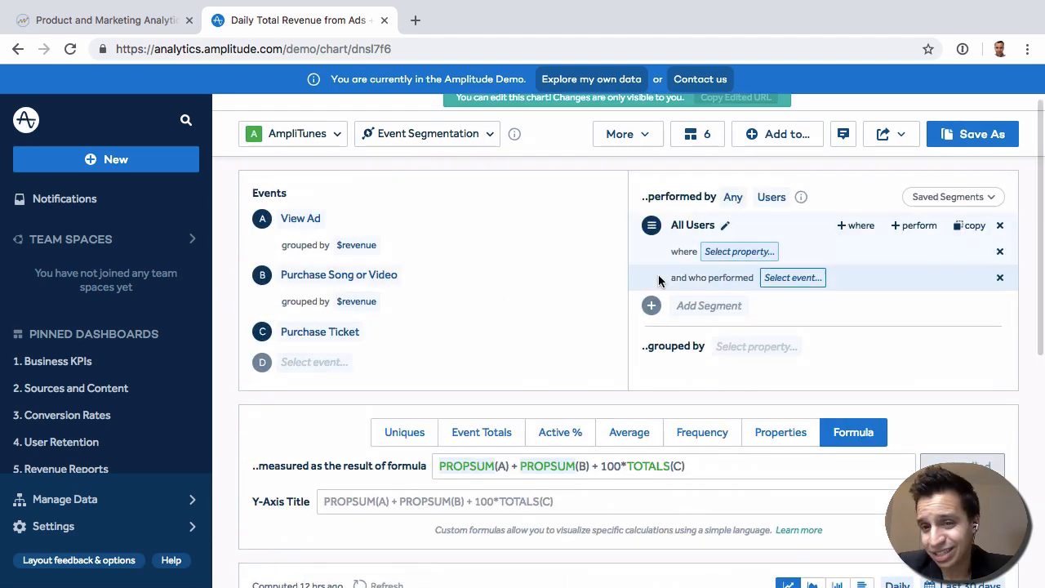
scroll(660, 280, up, 1)
scroll(660, 280, up, 1)
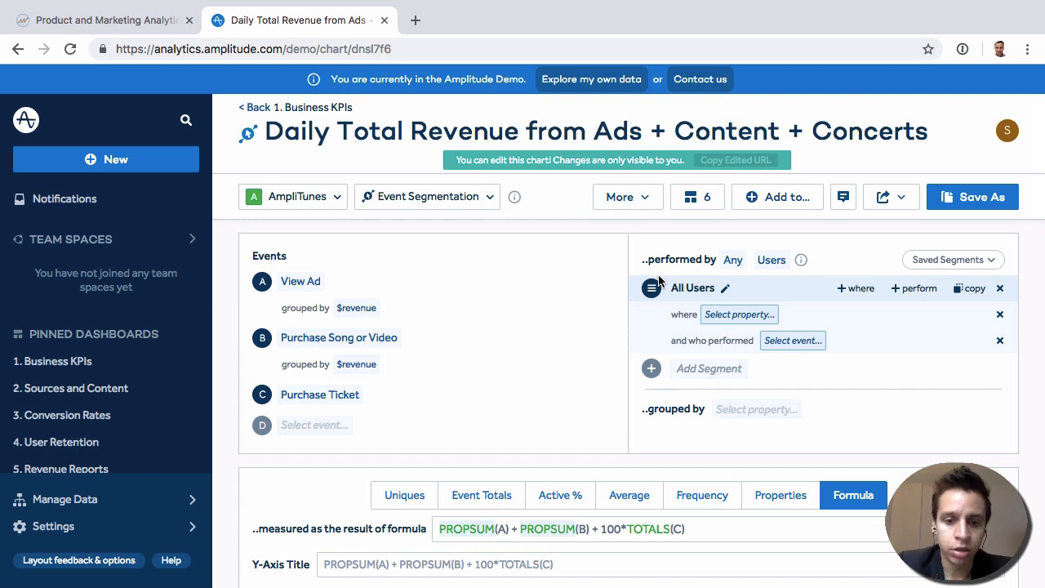
scroll(418, 300, up, 1)
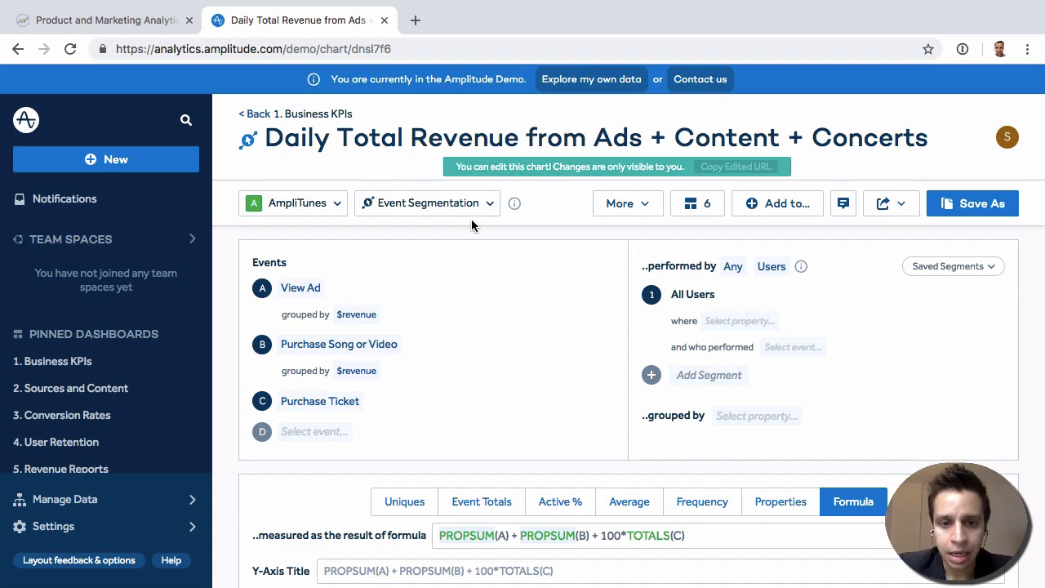
scroll(522, 326, down, 3)
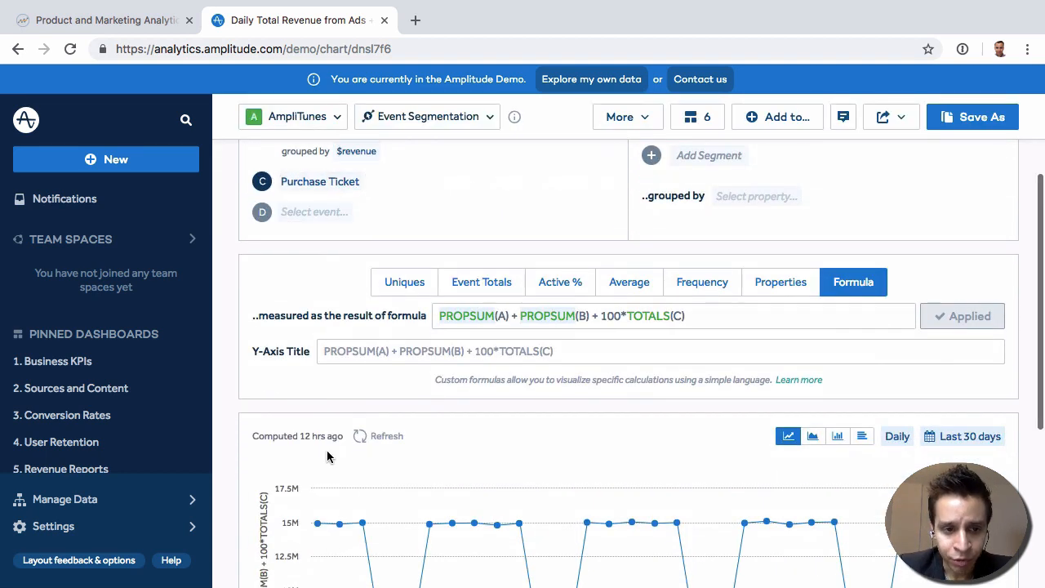
scroll(326, 456, up, 2)
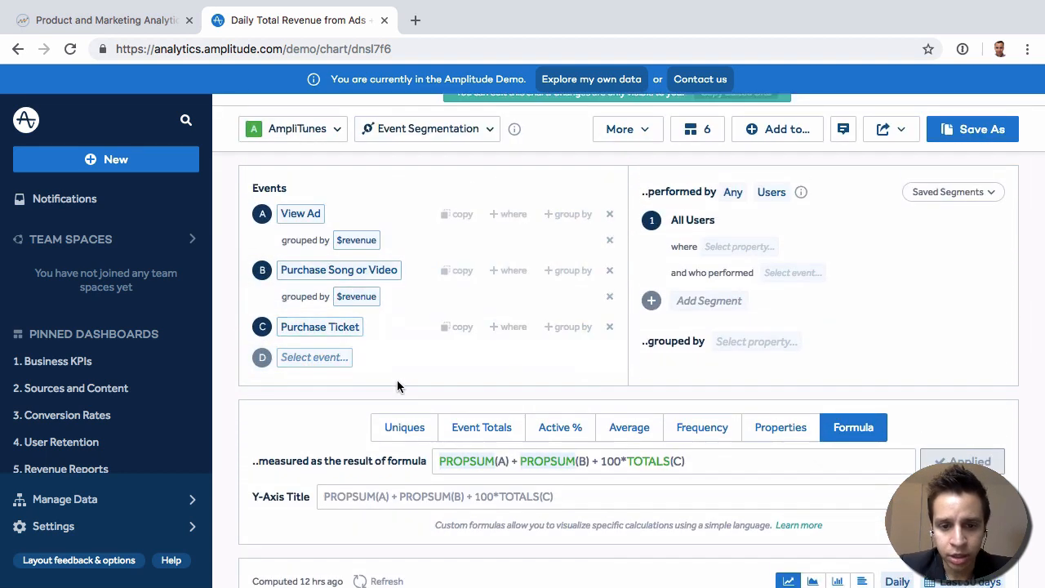
scroll(396, 386, down, 3)
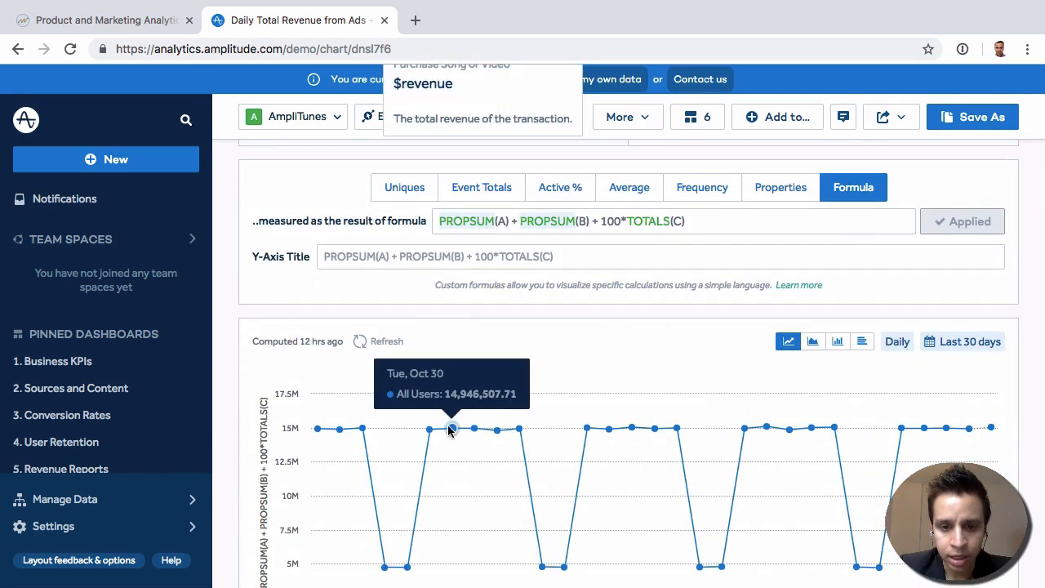
scroll(335, 228, up, 3)
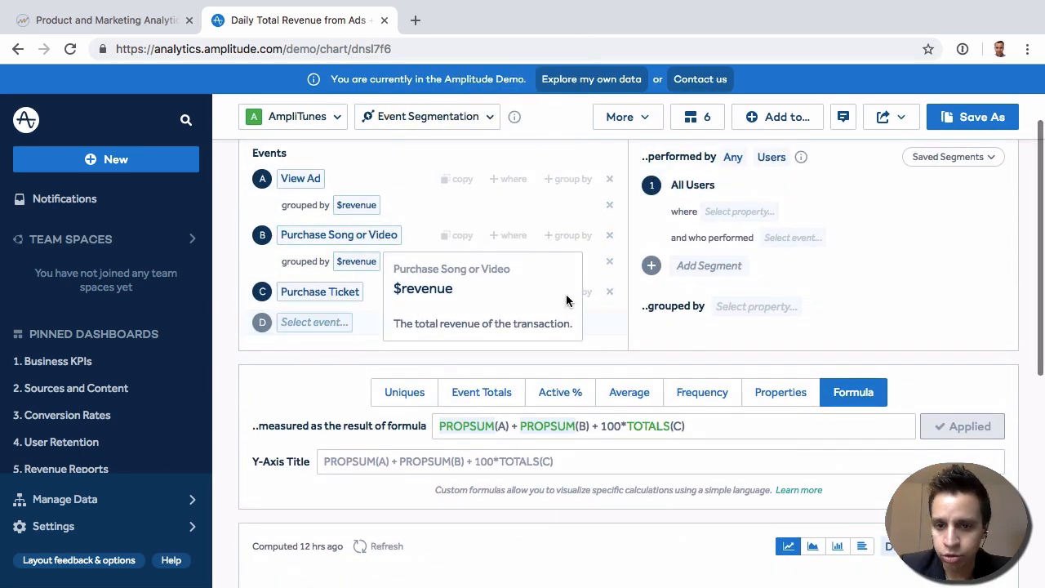
scroll(555, 306, up, 2)
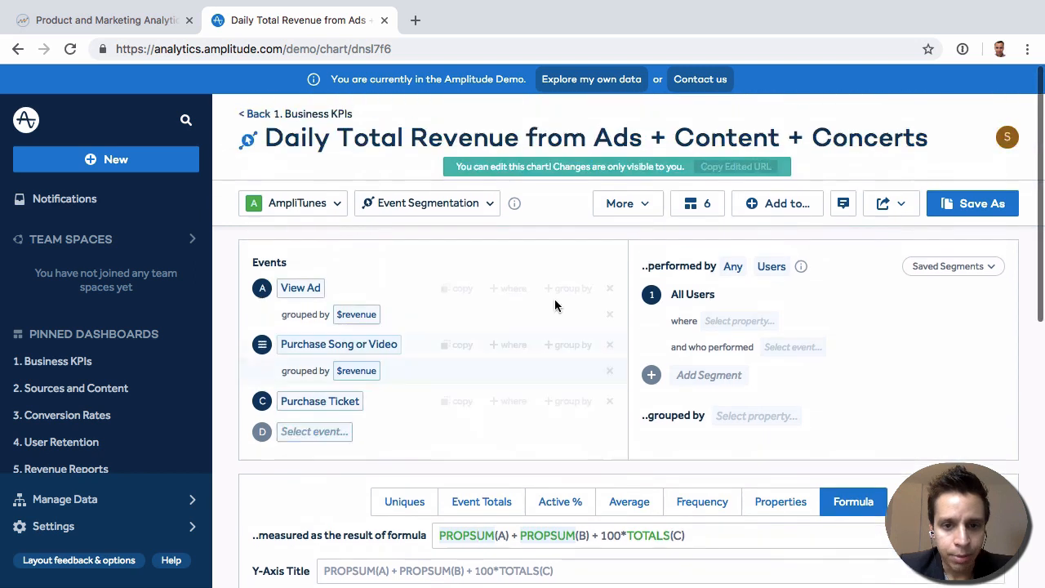